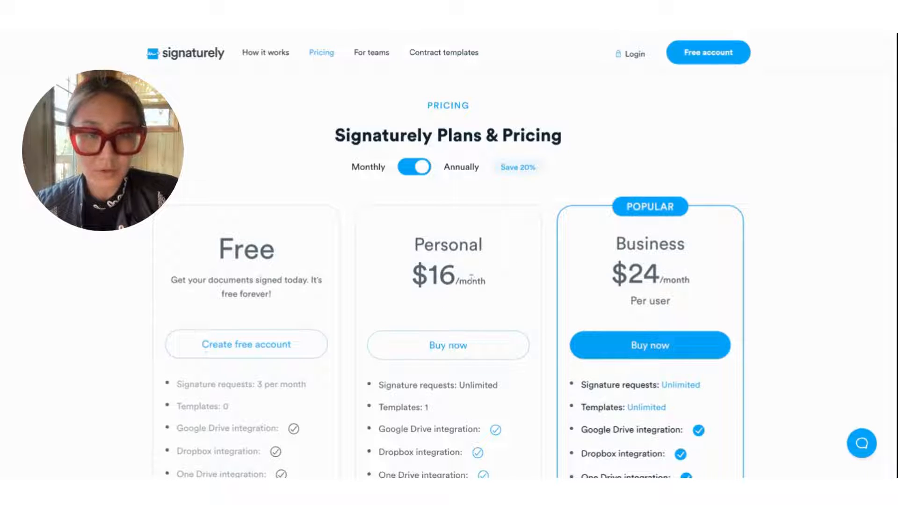
Step: Switch plan pricing to Monthly billing ($20 Personal, $30 Business) and review the plan features
{"action": "scroll", "coordinate": [471, 277], "scroll_direction": "down", "scroll_amount": 1}
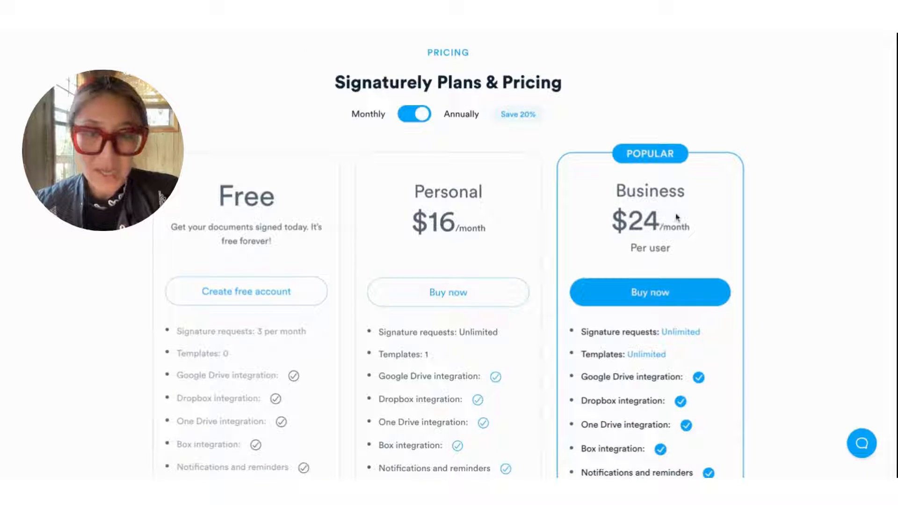
{"action": "scroll", "coordinate": [363, 418], "scroll_direction": "down", "scroll_amount": 2}
{"action": "scroll", "coordinate": [497, 291], "scroll_direction": "up", "scroll_amount": 2}
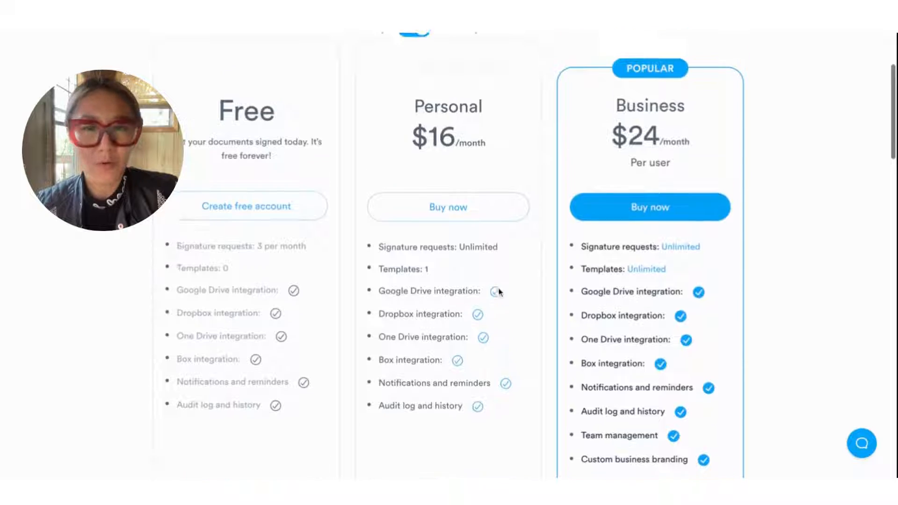
{"action": "left_click", "coordinate": [408, 107]}
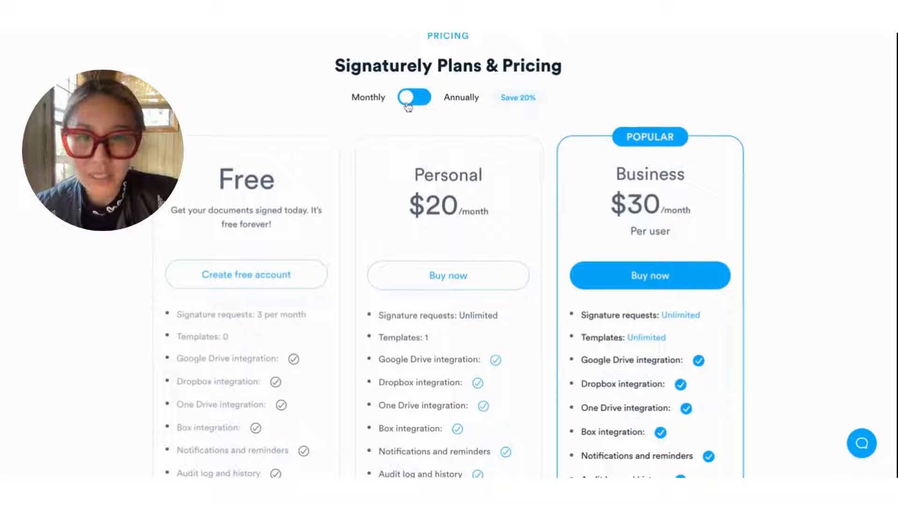
{"action": "scroll", "coordinate": [482, 189], "scroll_direction": "down", "scroll_amount": 2}
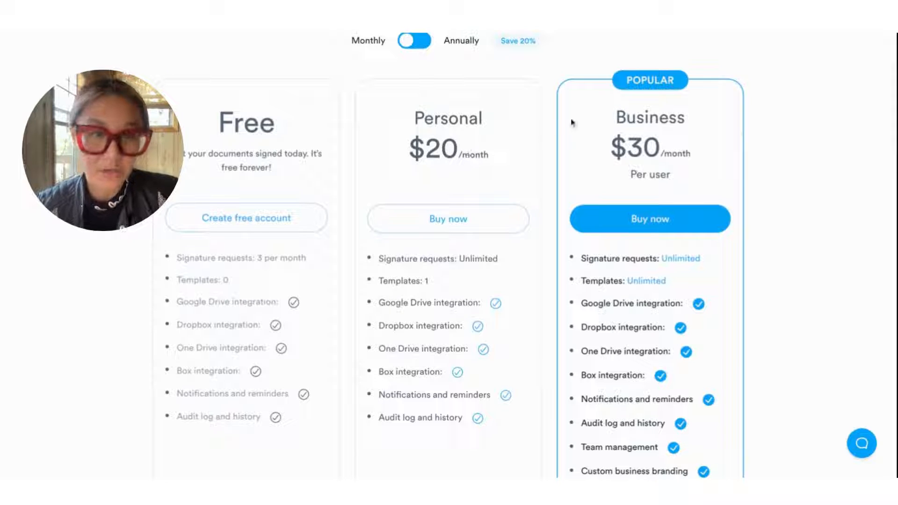
{"action": "scroll", "coordinate": [647, 126], "scroll_direction": "up", "scroll_amount": 1}
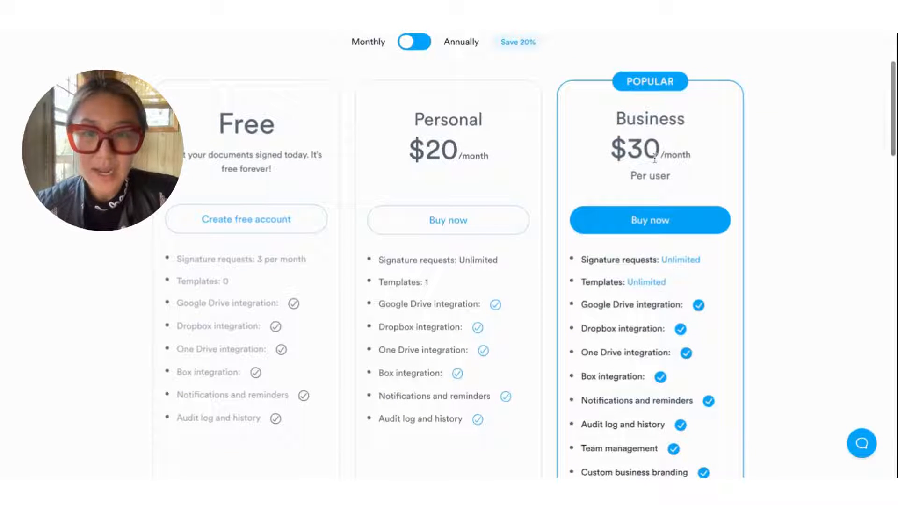
{"action": "scroll", "coordinate": [656, 171], "scroll_direction": "down", "scroll_amount": 2}
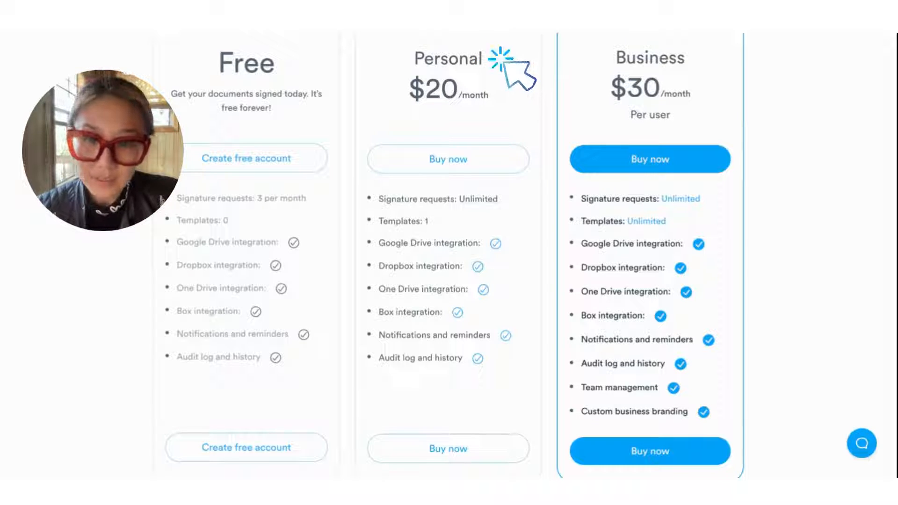
{"action": "scroll", "coordinate": [428, 256], "scroll_direction": "up", "scroll_amount": 1}
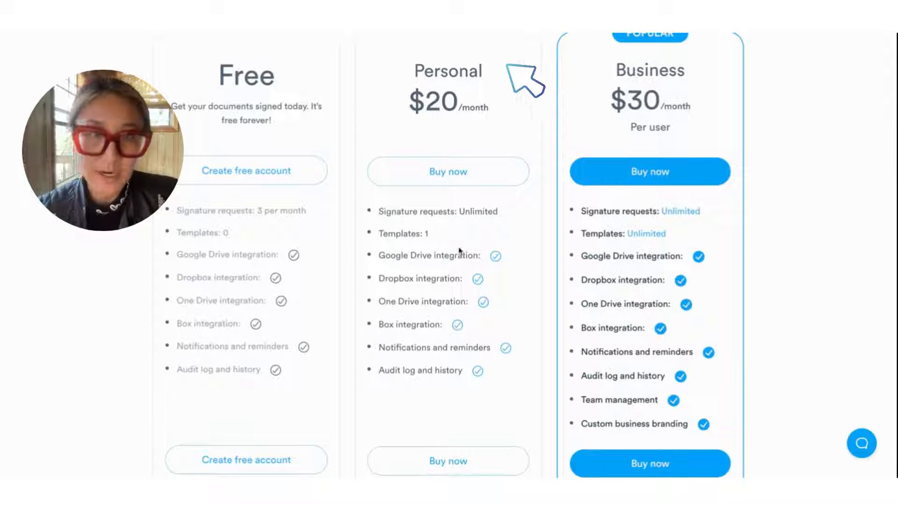
{"action": "scroll", "coordinate": [676, 160], "scroll_direction": "up", "scroll_amount": 2}
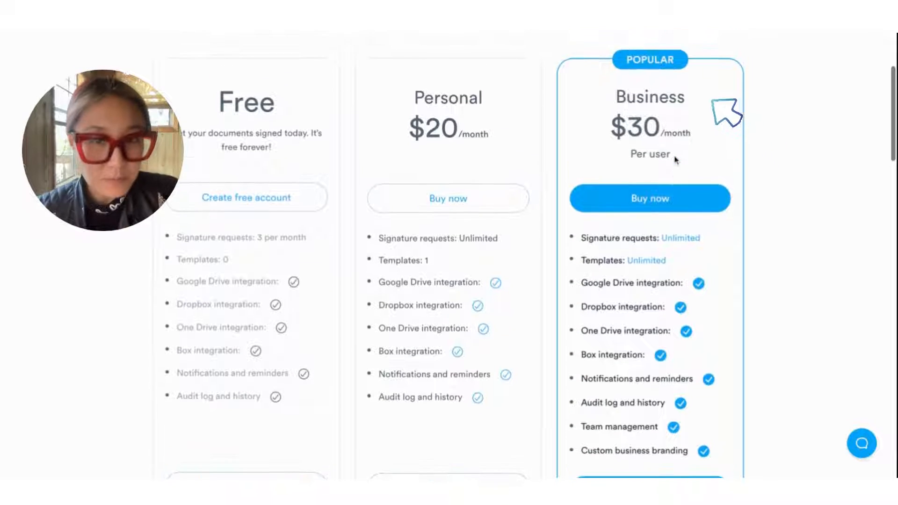
{"action": "scroll", "coordinate": [676, 160], "scroll_direction": "up", "scroll_amount": 2}
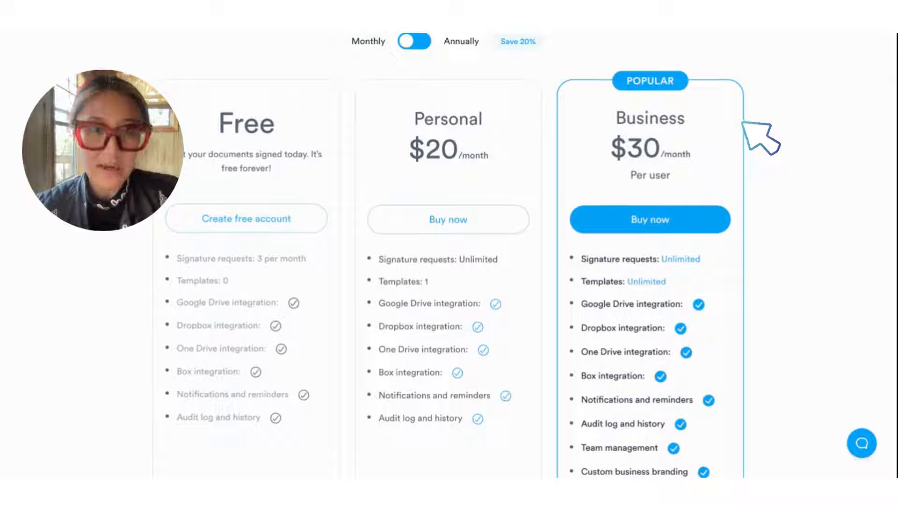
{"action": "scroll", "coordinate": [639, 267], "scroll_direction": "down", "scroll_amount": 2}
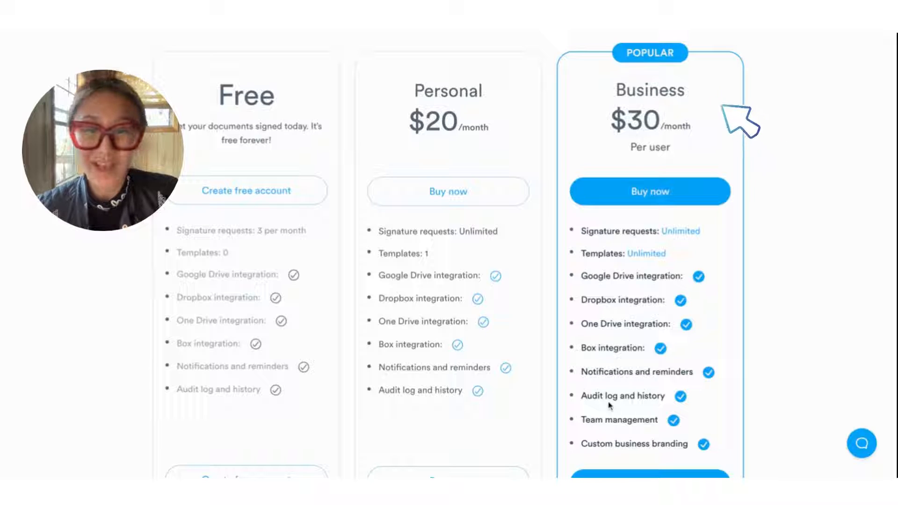
{"action": "scroll", "coordinate": [654, 446], "scroll_direction": "up", "scroll_amount": 1}
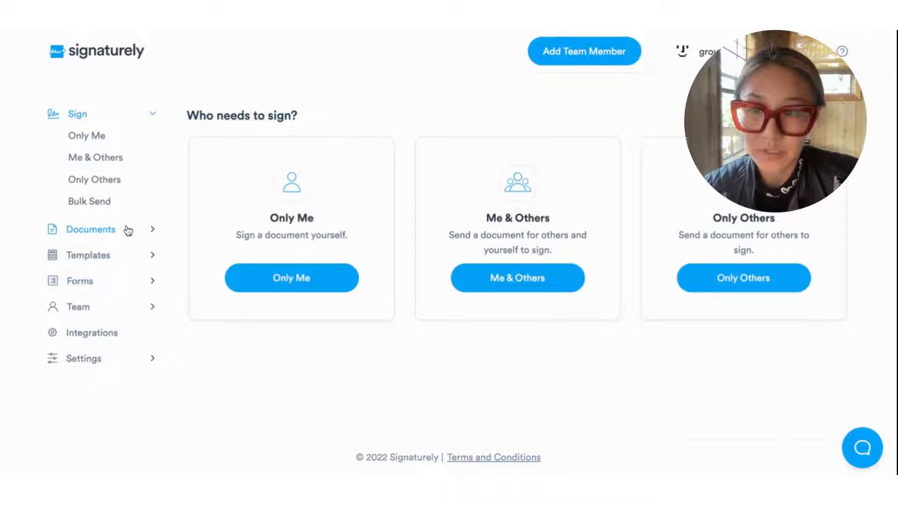
Step: Browse the free contract templates library and open the Non-Compete Agreement template page
{"action": "left_click", "coordinate": [147, 255]}
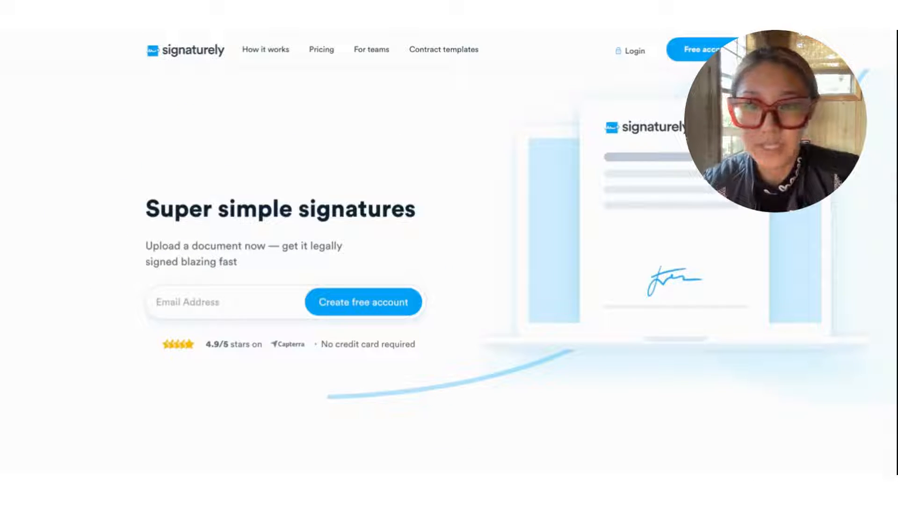
{"action": "left_click", "coordinate": [444, 50]}
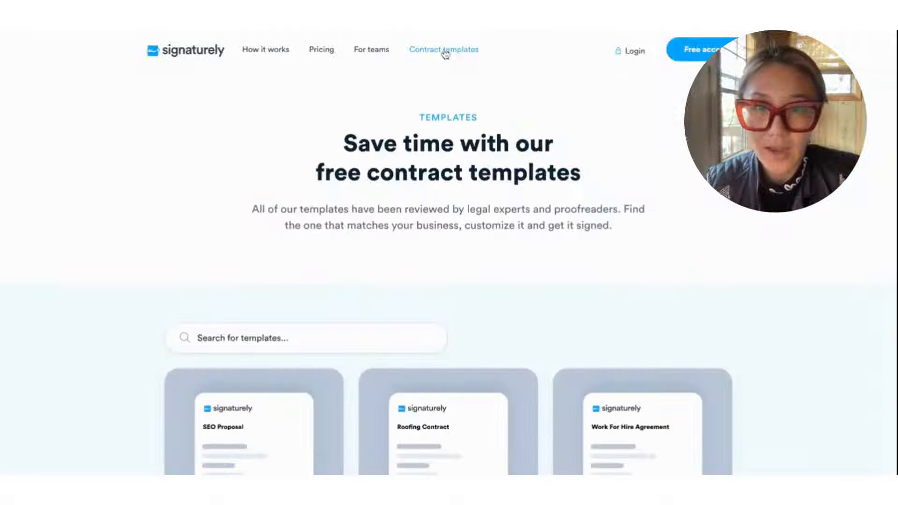
{"action": "scroll", "coordinate": [475, 166], "scroll_direction": "down", "scroll_amount": 5}
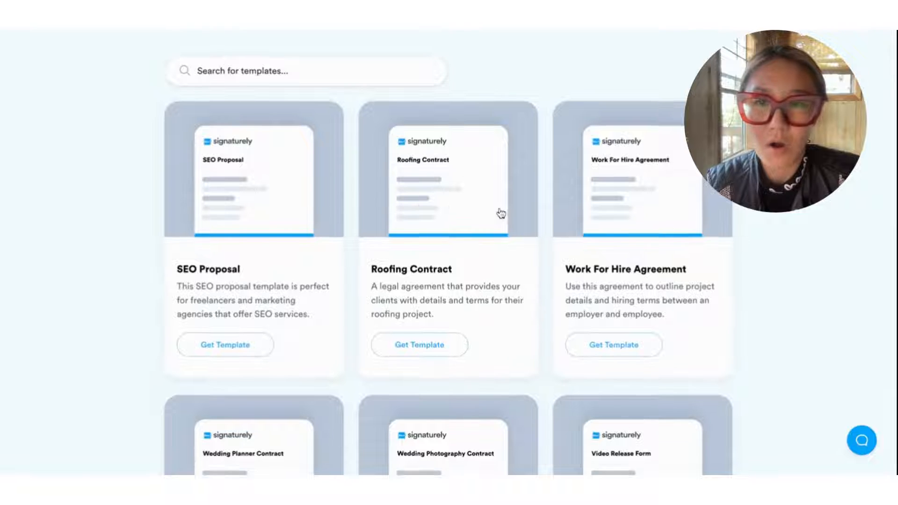
{"action": "scroll", "coordinate": [502, 213], "scroll_direction": "down", "scroll_amount": 10}
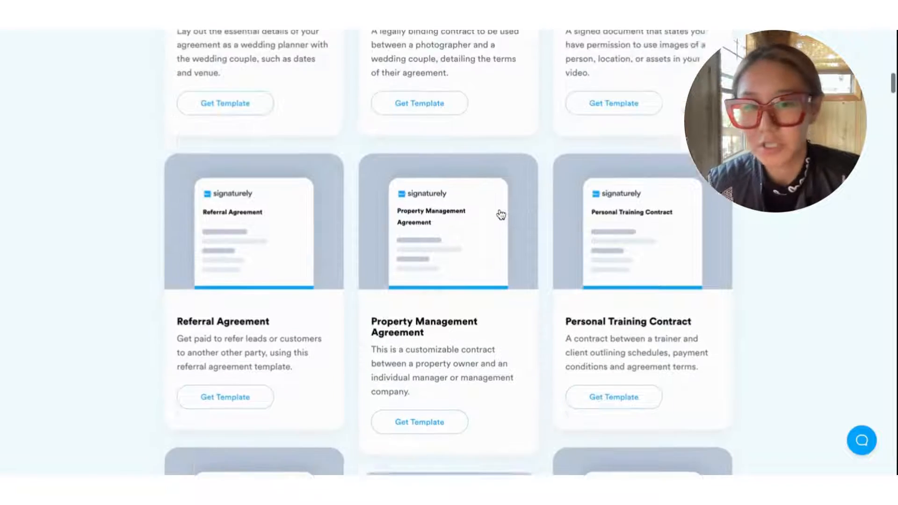
{"action": "scroll", "coordinate": [501, 214], "scroll_direction": "down", "scroll_amount": 8}
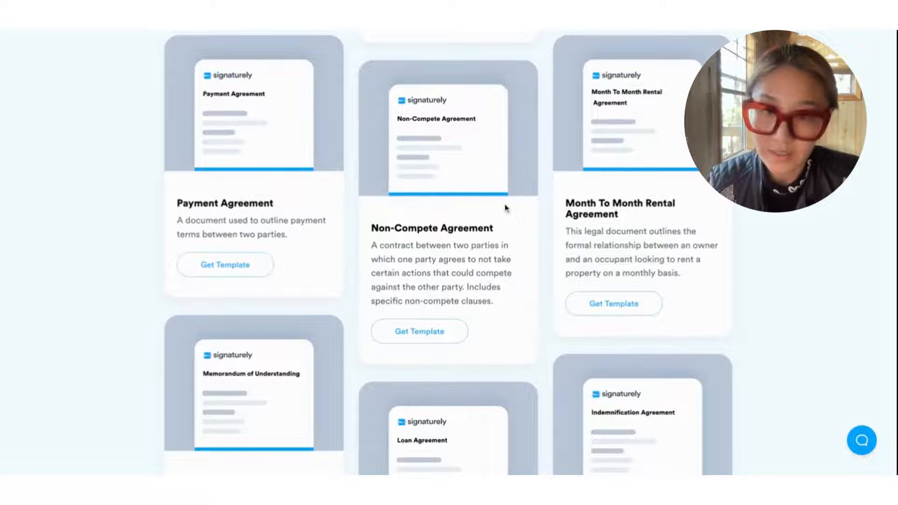
{"action": "scroll", "coordinate": [506, 208], "scroll_direction": "down", "scroll_amount": 4}
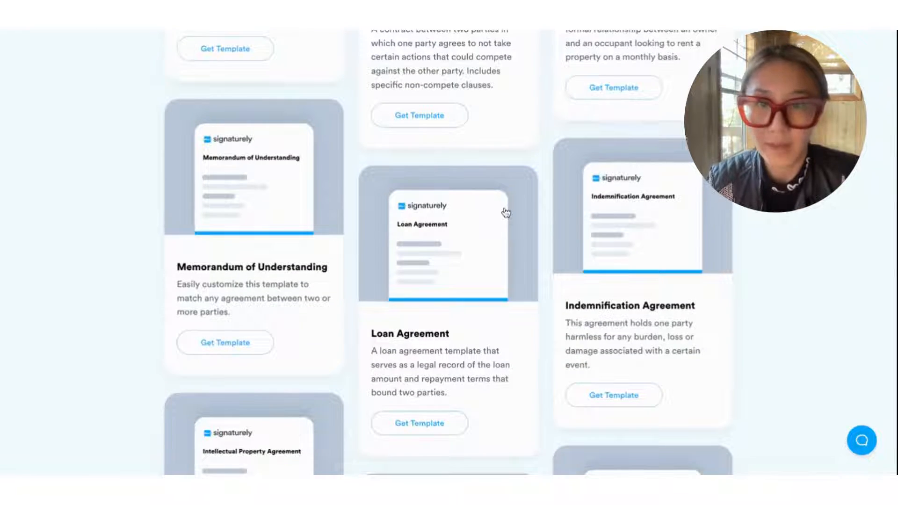
{"action": "scroll", "coordinate": [505, 213], "scroll_direction": "up", "scroll_amount": 2}
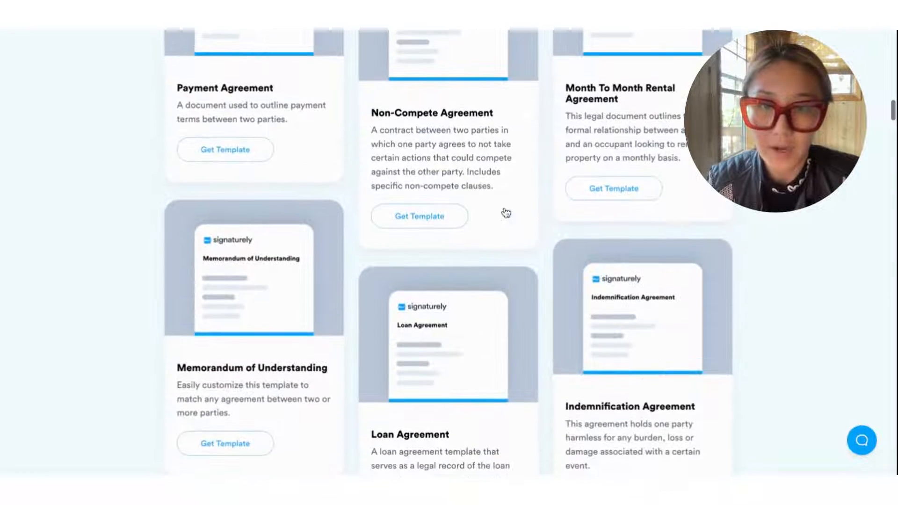
{"action": "left_click", "coordinate": [430, 220]}
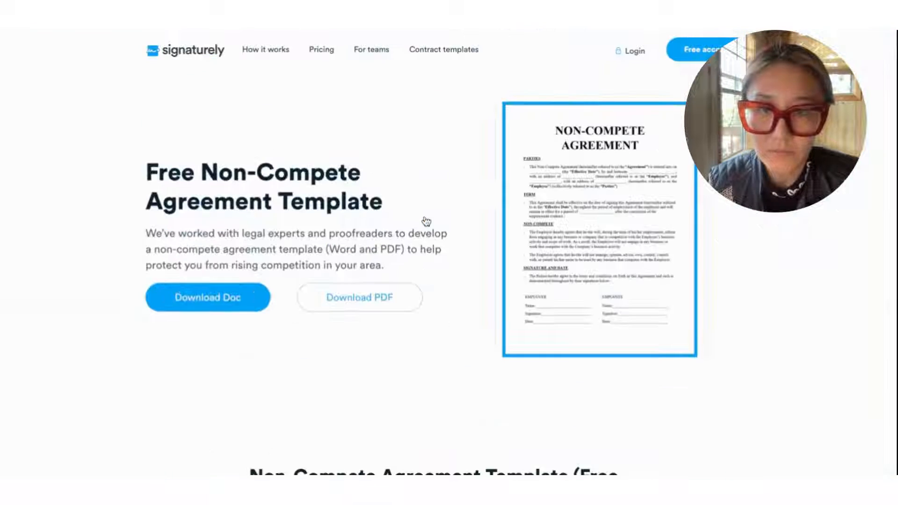
Step: Download the Non-Compete Agreement template as a PDF by submitting an email address
{"action": "scroll", "coordinate": [413, 203], "scroll_direction": "down", "scroll_amount": 3}
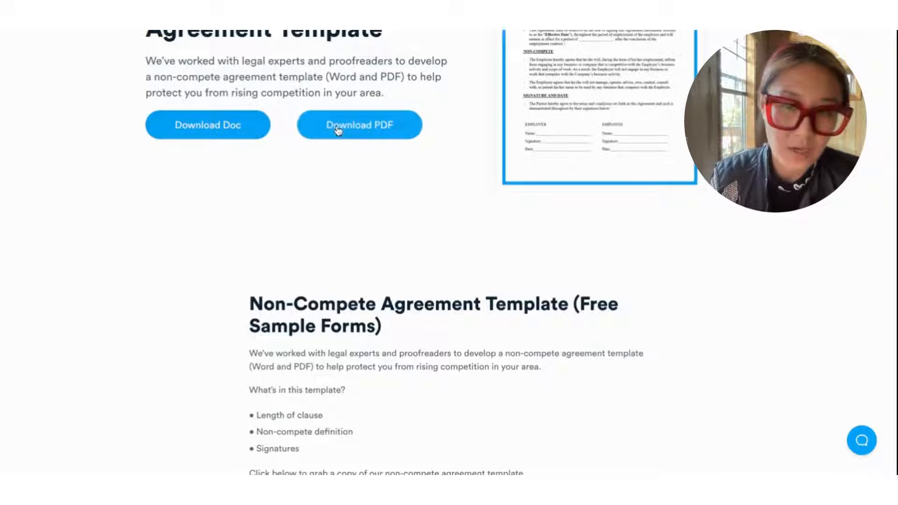
{"action": "left_click", "coordinate": [376, 127]}
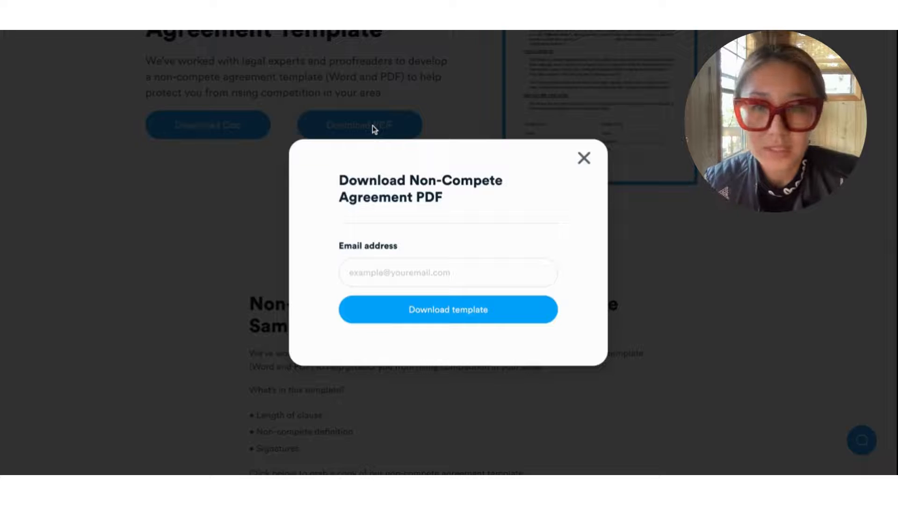
{"action": "left_click", "coordinate": [428, 312]}
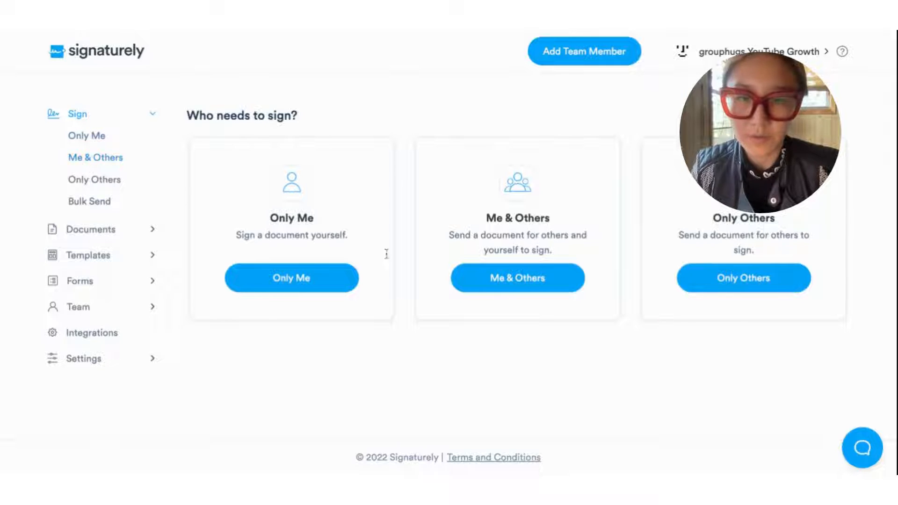
Step: Start a Me & Others signing request titled 'NonCompete Agreement'
{"action": "left_click", "coordinate": [512, 281]}
{"action": "type", "text": "NonComp"}
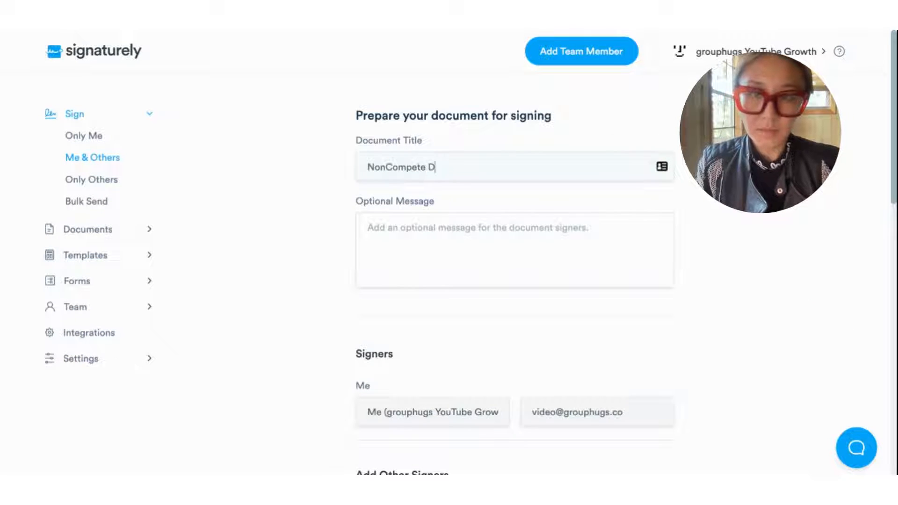
{"action": "type", "text": "ete A"}
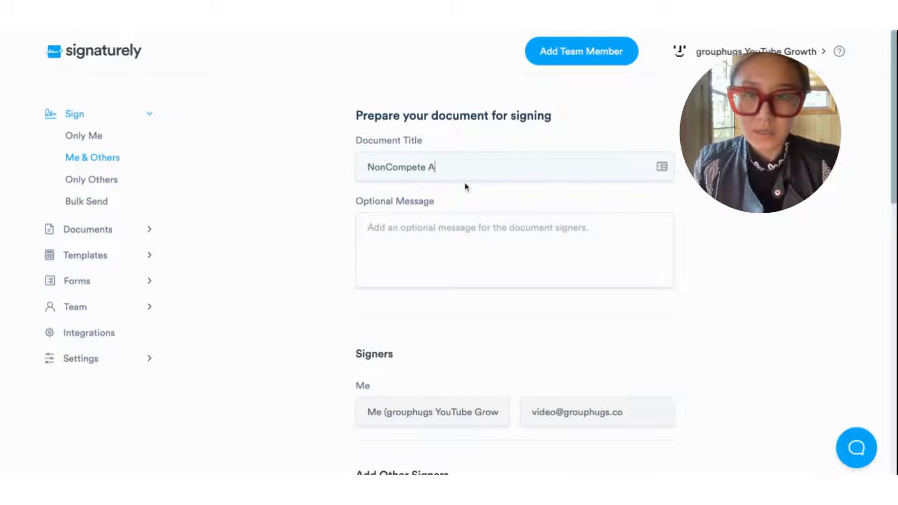
{"action": "type", "text": "greement"}
{"action": "scroll", "coordinate": [415, 259], "scroll_direction": "down", "scroll_amount": 3}
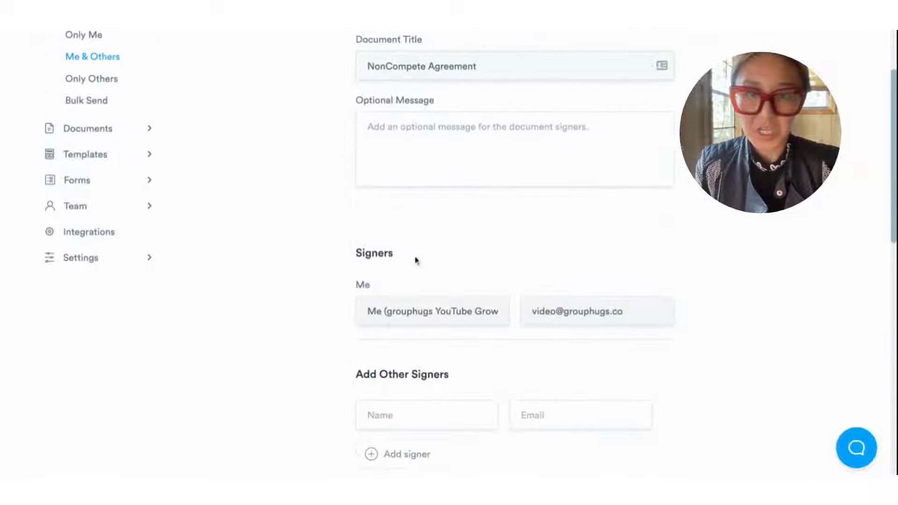
{"action": "scroll", "coordinate": [595, 313], "scroll_direction": "down", "scroll_amount": 5}
Step: Enter the other signer's full name with a capitalised surname and accept the suggested e-mail address
{"action": "left_click", "coordinate": [373, 262]}
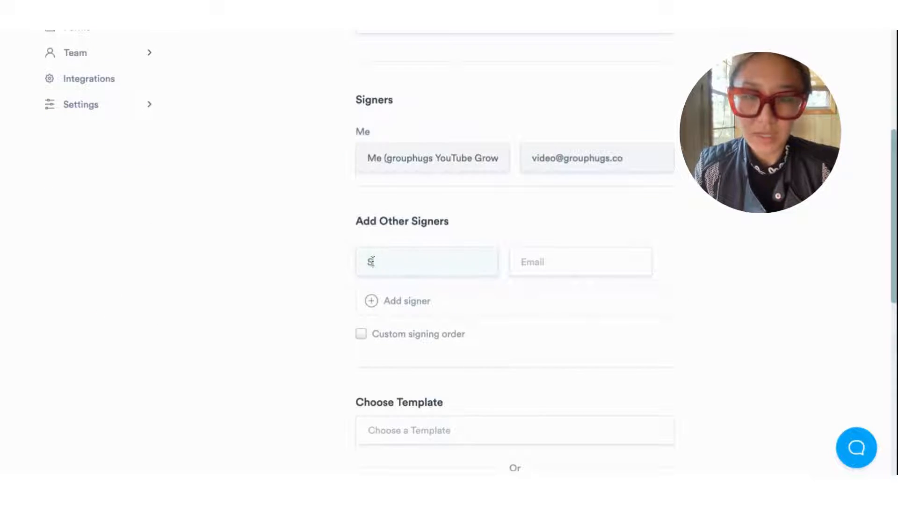
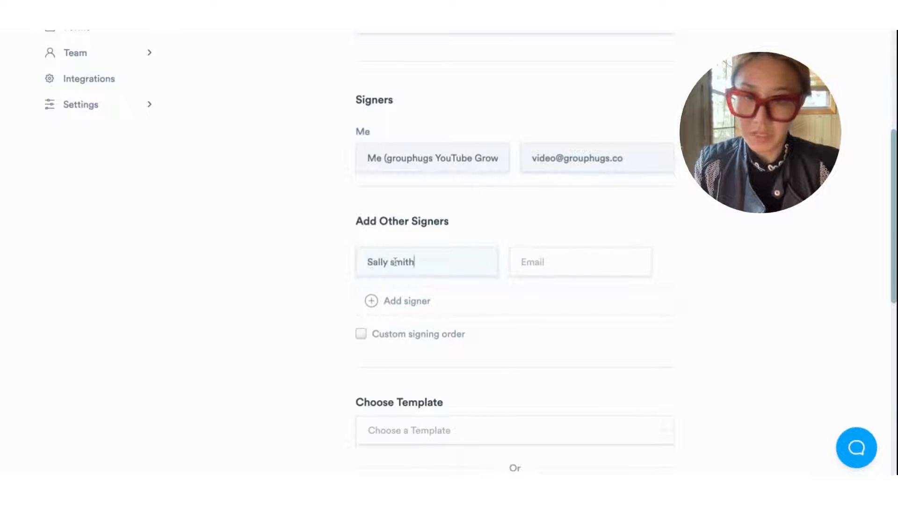
{"action": "left_click", "coordinate": [396, 261]}
{"action": "key", "text": "BackSpace"}
{"action": "type", "text": "S"}
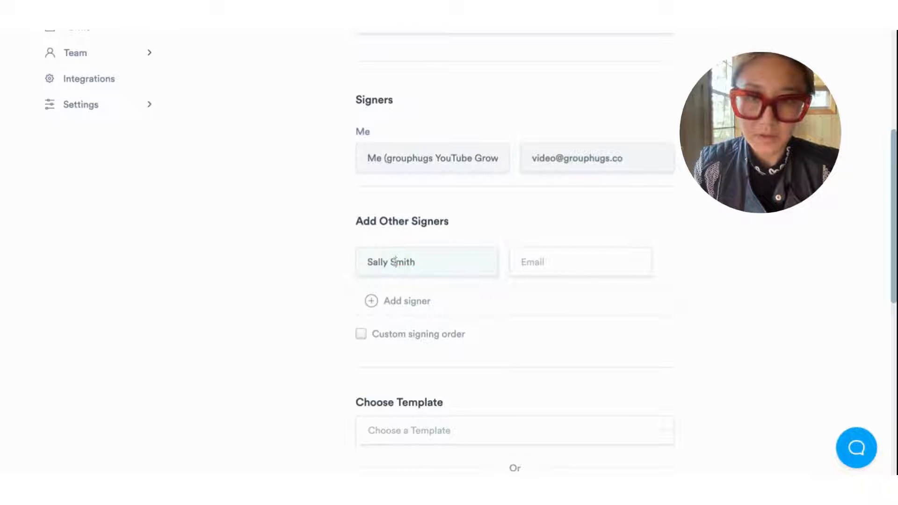
{"action": "left_click", "coordinate": [596, 259]}
{"action": "left_click", "coordinate": [598, 278]}
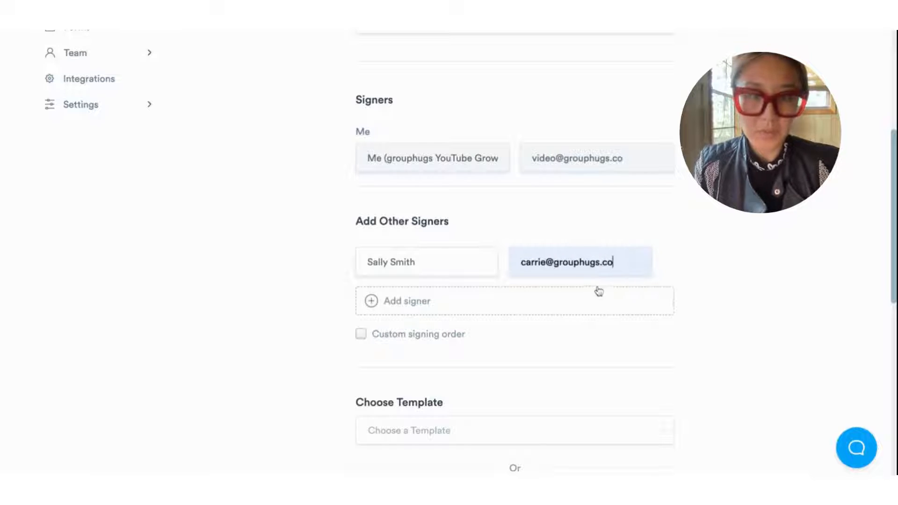
{"action": "scroll", "coordinate": [724, 268], "scroll_direction": "down", "scroll_amount": 4}
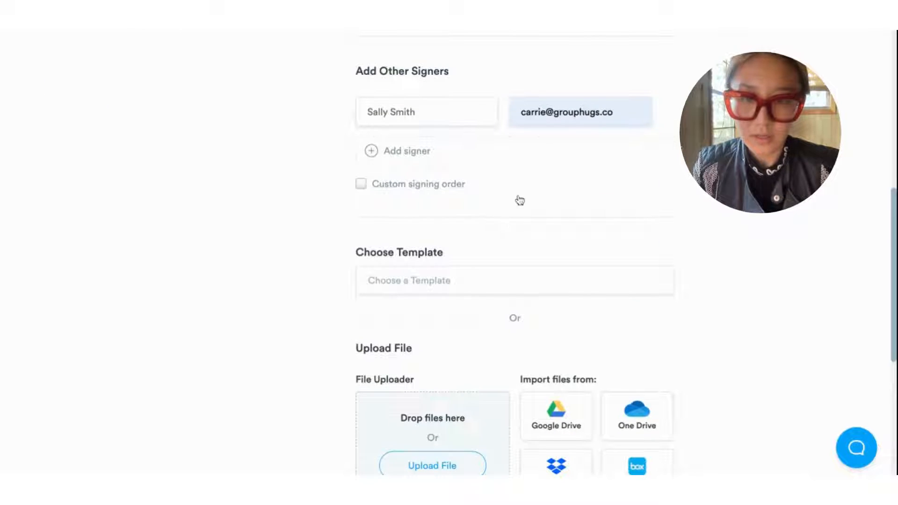
{"action": "scroll", "coordinate": [566, 214], "scroll_direction": "down", "scroll_amount": 1}
{"action": "scroll", "coordinate": [475, 192], "scroll_direction": "down", "scroll_amount": 3}
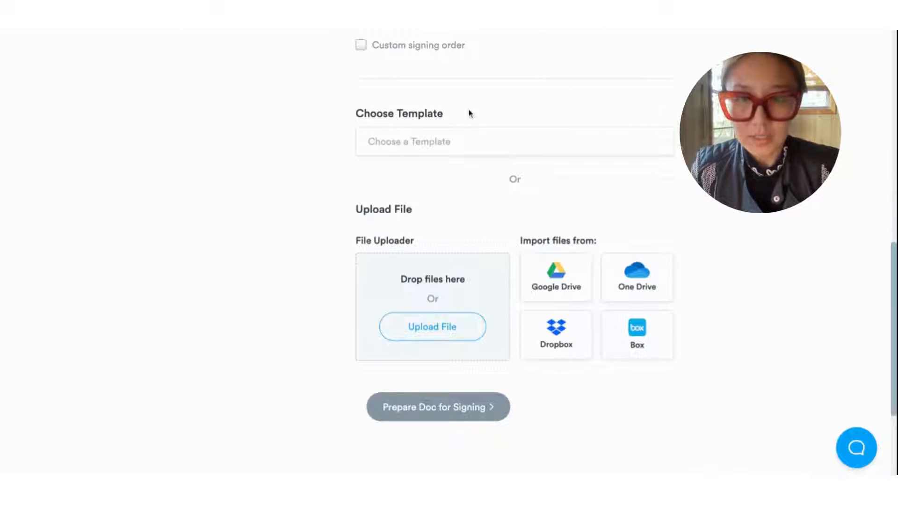
Step: Upload Non-Compete-Agreement-Template-Signaturely.pdf from the computer as the request's document
{"action": "left_click", "coordinate": [598, 149]}
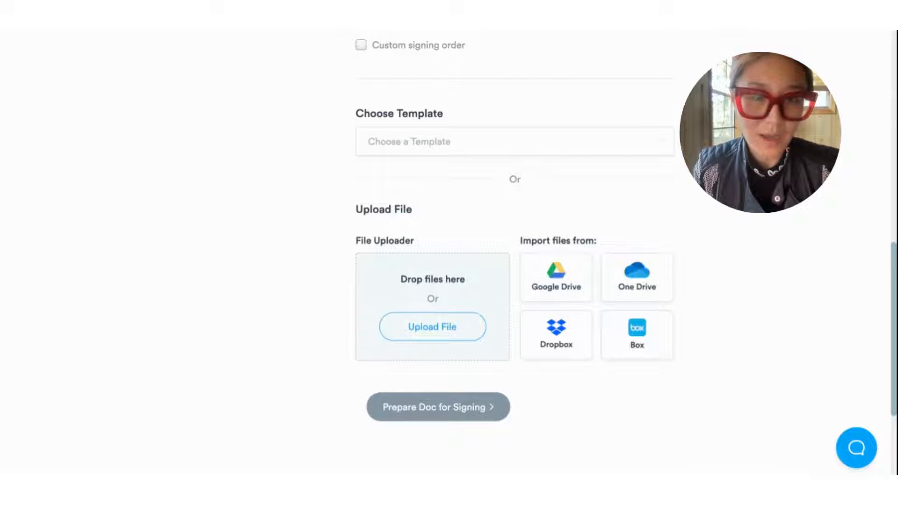
{"action": "scroll", "coordinate": [690, 179], "scroll_direction": "down", "scroll_amount": 2}
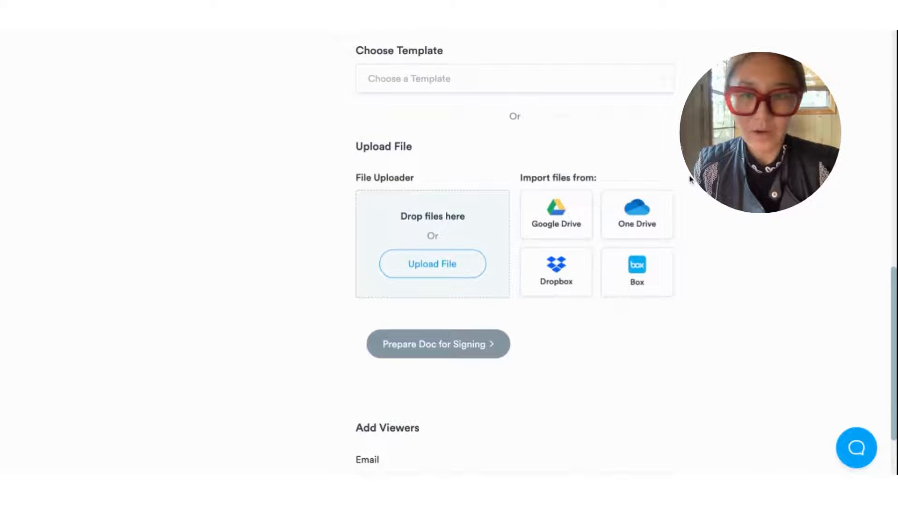
{"action": "left_click", "coordinate": [430, 264]}
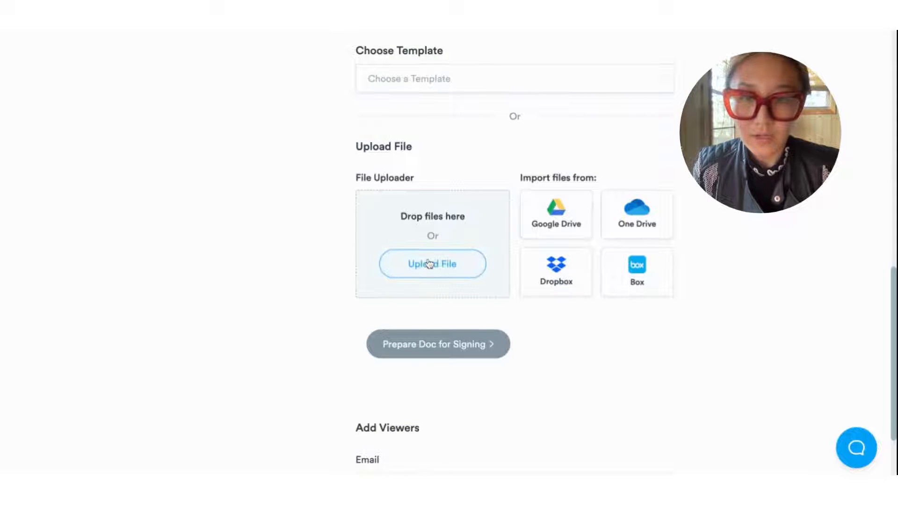
{"action": "left_click", "coordinate": [761, 333]}
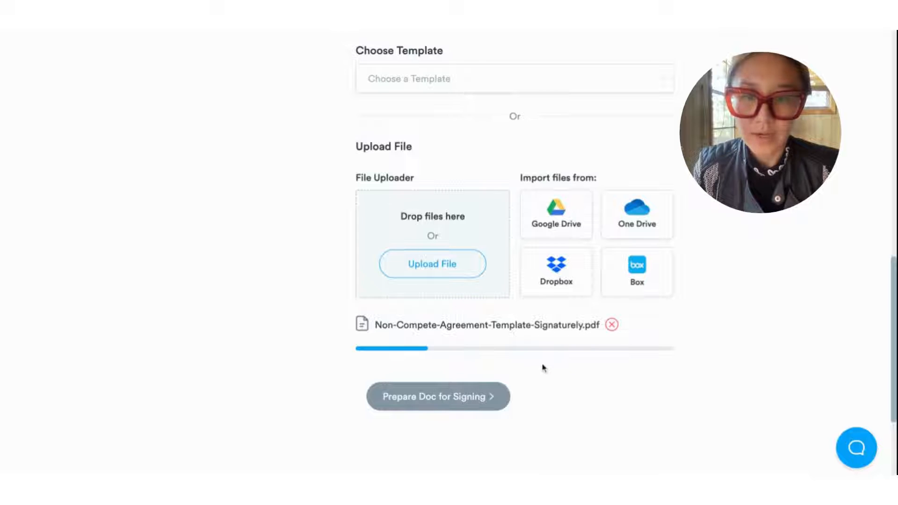
{"action": "scroll", "coordinate": [568, 377], "scroll_direction": "down", "scroll_amount": 3}
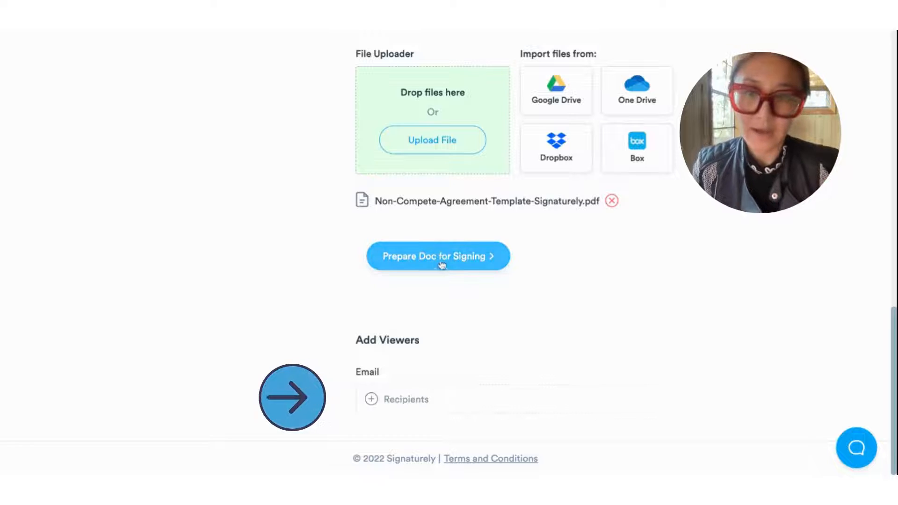
{"action": "scroll", "coordinate": [442, 263], "scroll_direction": "up", "scroll_amount": 1}
Step: In the field placement view, put a text field on the Employer Name line assigned to Me
{"action": "left_click", "coordinate": [443, 325]}
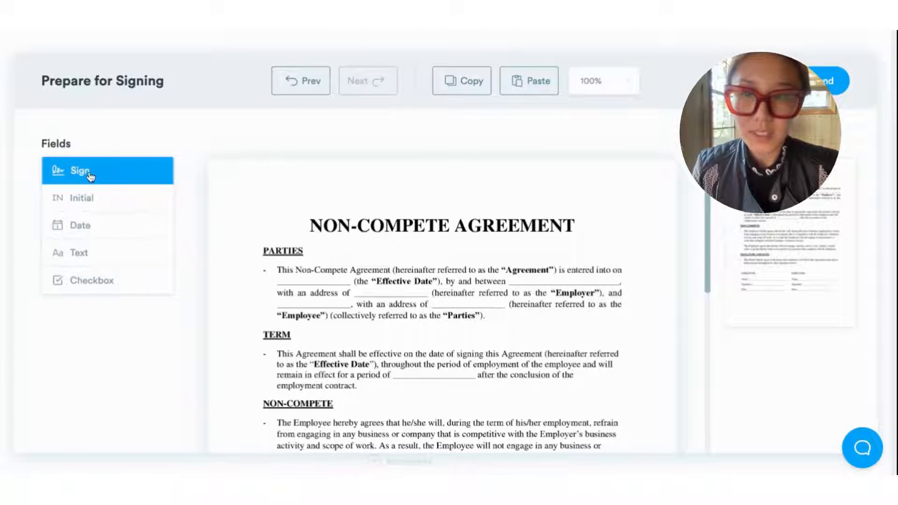
{"action": "scroll", "coordinate": [415, 254], "scroll_direction": "down", "scroll_amount": 7}
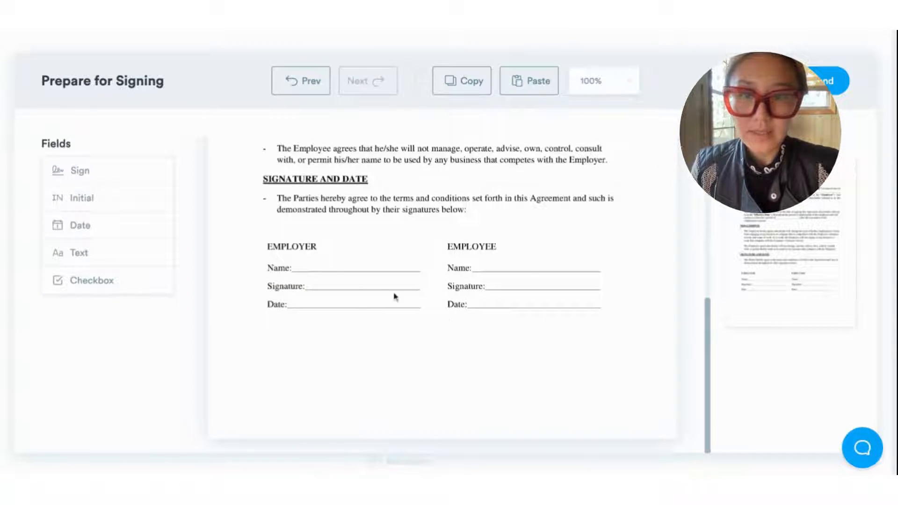
{"action": "scroll", "coordinate": [407, 309], "scroll_direction": "up", "scroll_amount": 7}
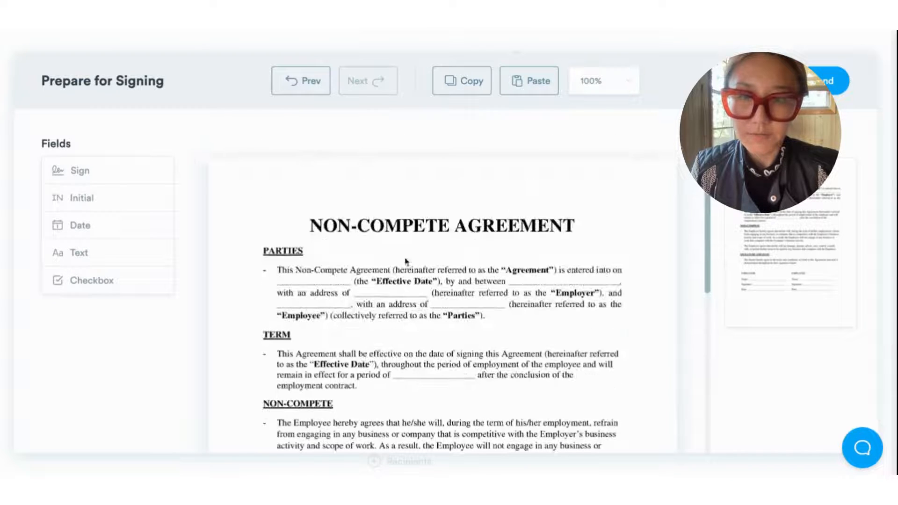
{"action": "scroll", "coordinate": [434, 276], "scroll_direction": "down", "scroll_amount": 7}
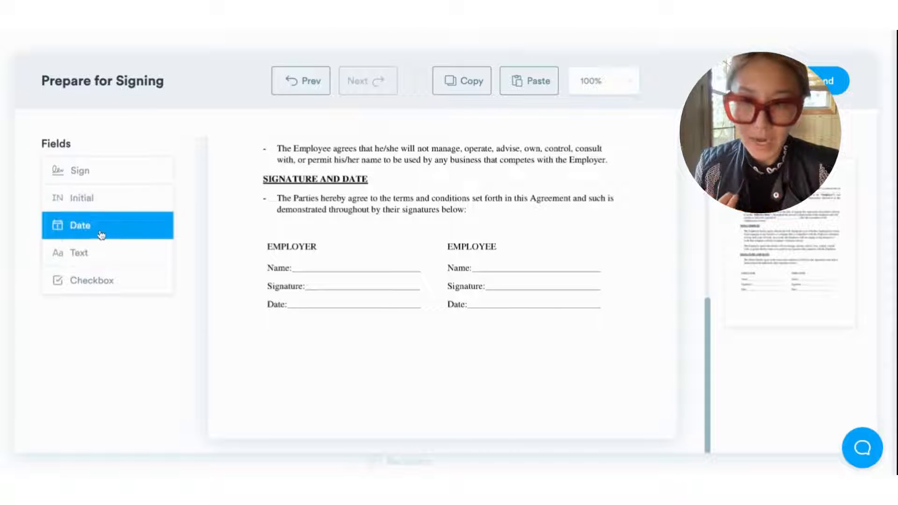
{"action": "left_click_drag", "start_coordinate": [100, 252], "coordinate": [327, 263]}
{"action": "scroll", "coordinate": [162, 360], "scroll_direction": "down", "scroll_amount": 2}
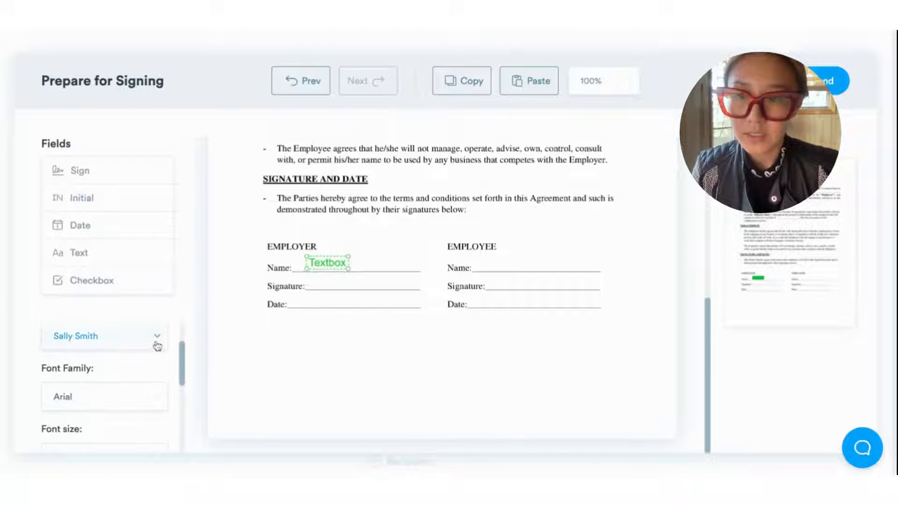
{"action": "left_click", "coordinate": [156, 338]}
{"action": "left_click", "coordinate": [111, 402]}
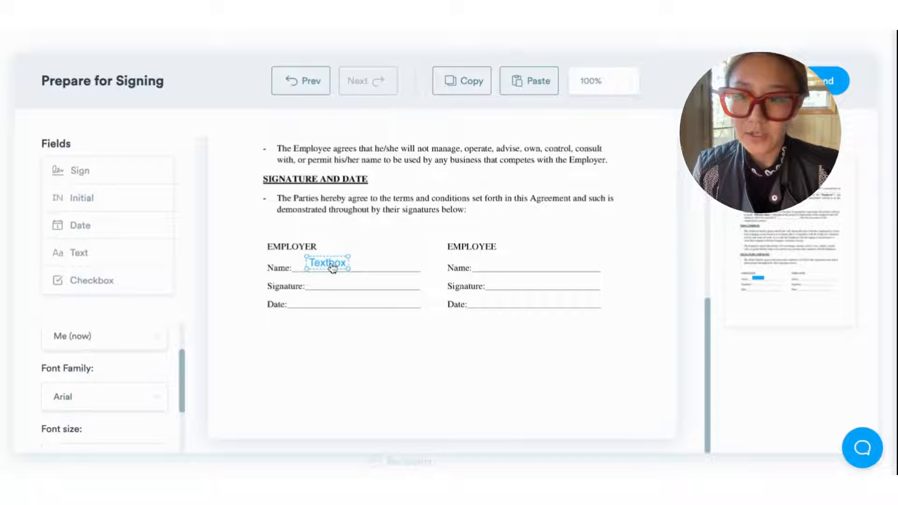
Step: Add a date field assigned to Me on the Employer Date line
{"action": "mouse_move", "coordinate": [100, 225]}
{"action": "left_mouse_down"}
{"action": "mouse_move", "coordinate": [343, 283]}
{"action": "mouse_move", "coordinate": [313, 274]}
{"action": "left_mouse_up"}
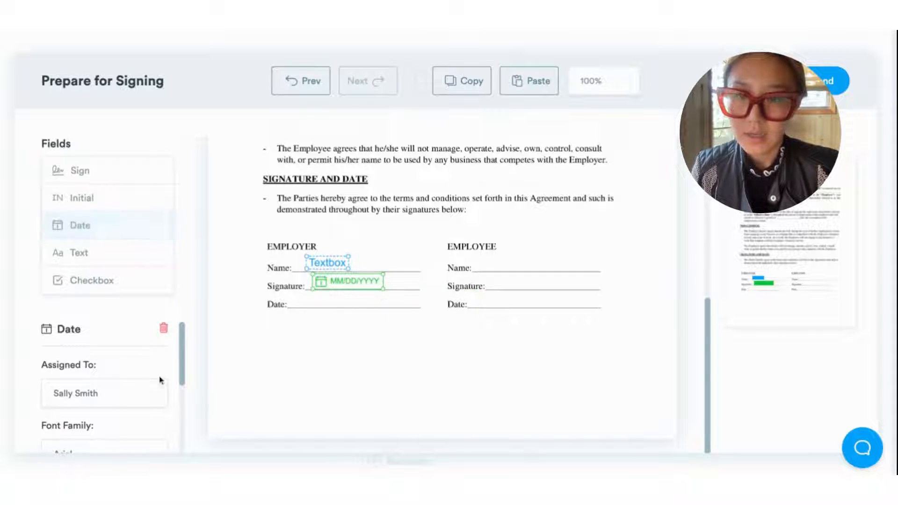
{"action": "left_click", "coordinate": [143, 395]}
{"action": "scroll", "coordinate": [134, 435], "scroll_direction": "down", "scroll_amount": 1}
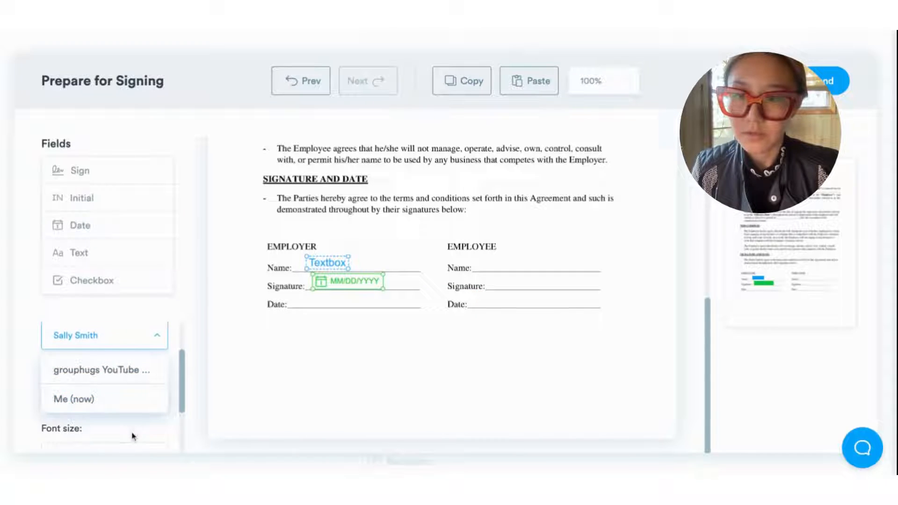
{"action": "left_click", "coordinate": [117, 405]}
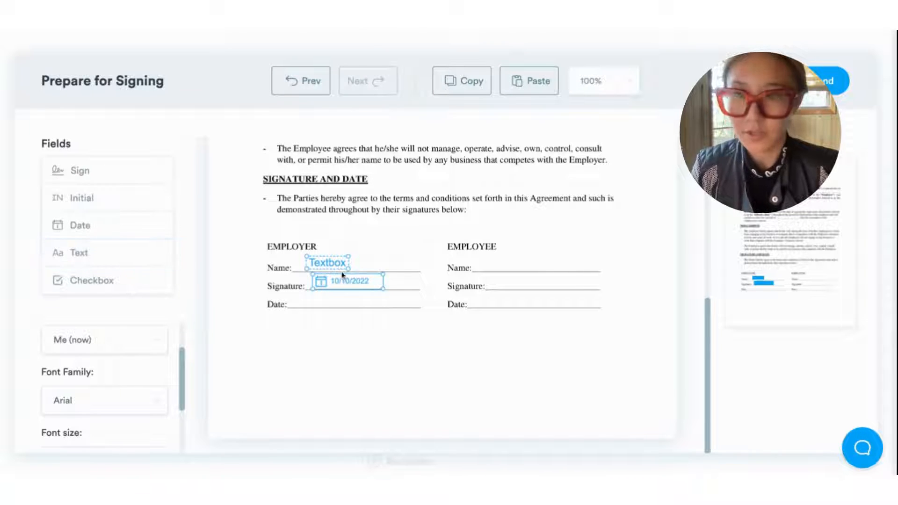
{"action": "left_click_drag", "start_coordinate": [344, 279], "coordinate": [333, 299]}
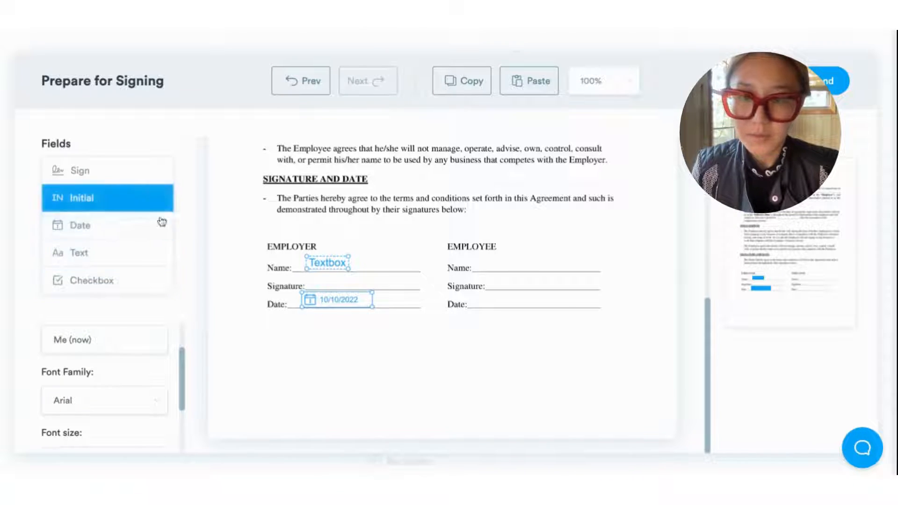
Step: Place the Employer signature field, sign it with the sender's typed signature, and widen the name field
{"action": "mouse_move", "coordinate": [108, 177]}
{"action": "left_mouse_down"}
{"action": "mouse_move", "coordinate": [353, 268]}
{"action": "mouse_move", "coordinate": [356, 287]}
{"action": "mouse_move", "coordinate": [394, 290]}
{"action": "left_mouse_up"}
{"action": "left_click", "coordinate": [164, 393]}
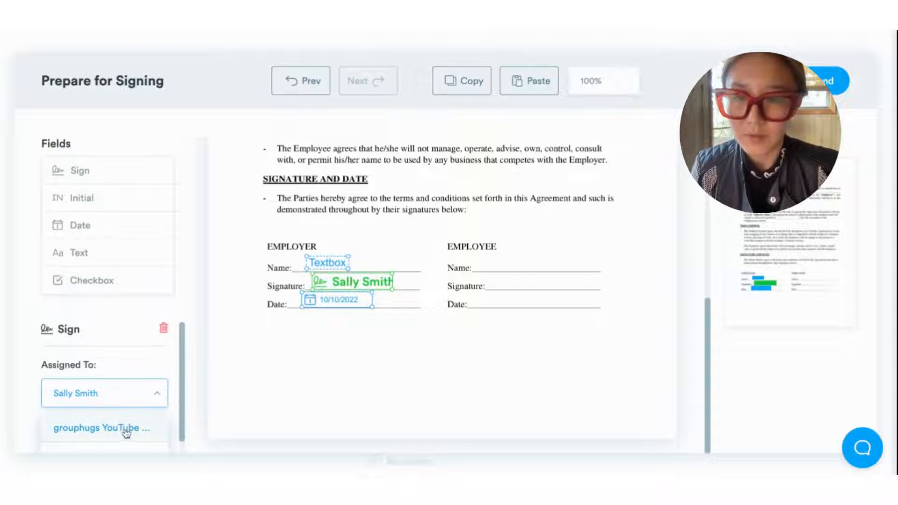
{"action": "scroll", "coordinate": [127, 434], "scroll_direction": "down", "scroll_amount": 1}
{"action": "left_click", "coordinate": [106, 442]}
{"action": "left_click", "coordinate": [589, 208]}
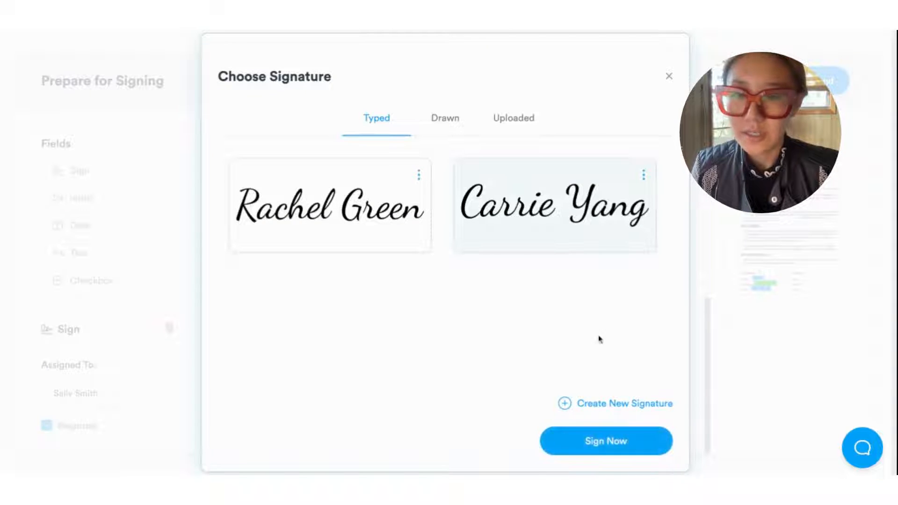
{"action": "left_click", "coordinate": [594, 439]}
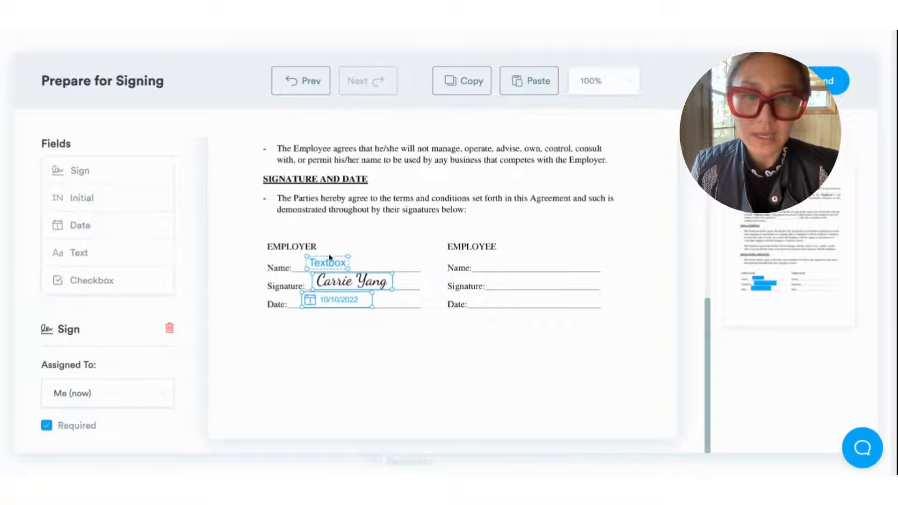
{"action": "left_click", "coordinate": [333, 266]}
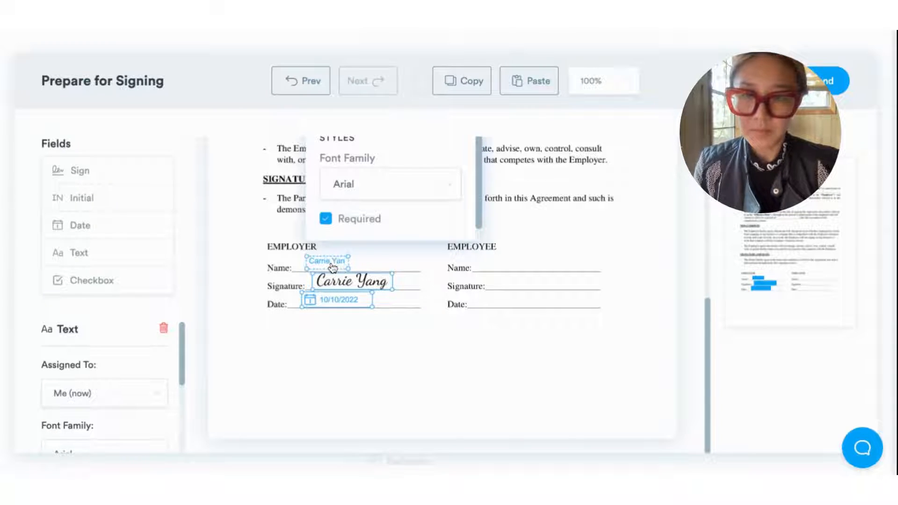
{"action": "left_click_drag", "start_coordinate": [348, 269], "coordinate": [370, 271]}
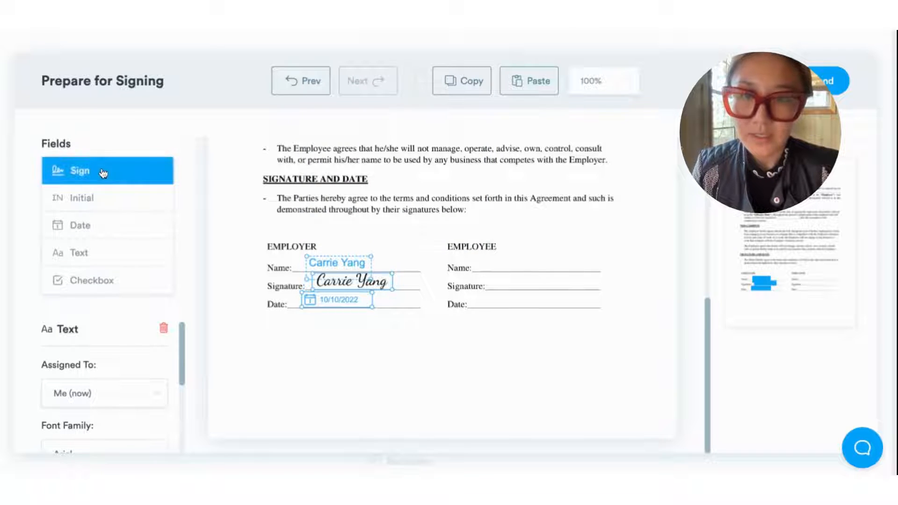
Step: Place signature, date and name fields on the Employee Signature, Date and Name lines
{"action": "mouse_move", "coordinate": [101, 172]}
{"action": "left_mouse_down"}
{"action": "mouse_move", "coordinate": [552, 259]}
{"action": "mouse_move", "coordinate": [545, 283]}
{"action": "left_mouse_up"}
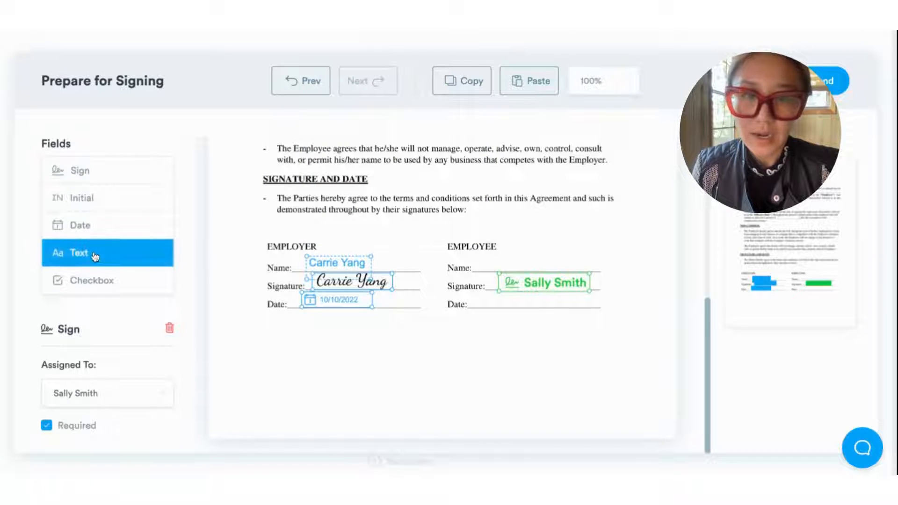
{"action": "left_click_drag", "start_coordinate": [92, 230], "coordinate": [522, 306]}
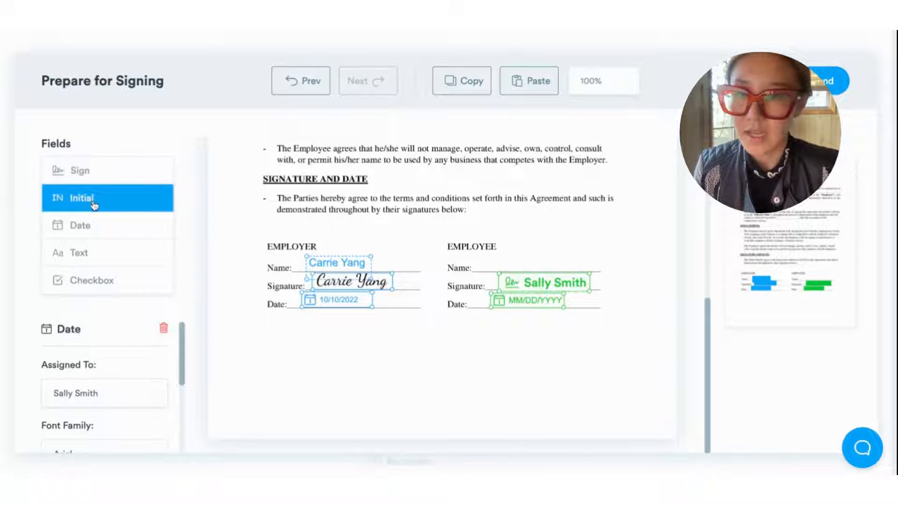
{"action": "left_click", "coordinate": [95, 252]}
{"action": "left_click", "coordinate": [494, 263]}
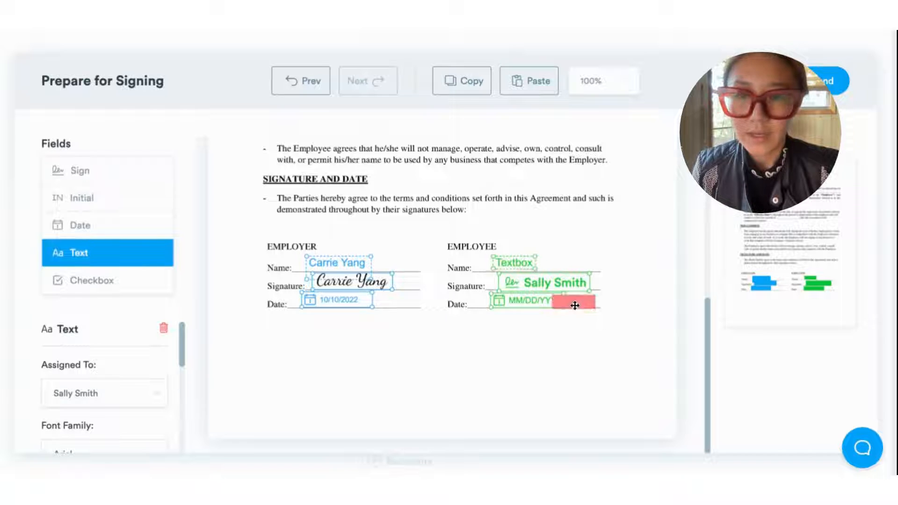
Step: Add text fields on the PARTIES blanks and a date field on the Effective Date blank
{"action": "scroll", "coordinate": [437, 334], "scroll_direction": "up", "scroll_amount": 8}
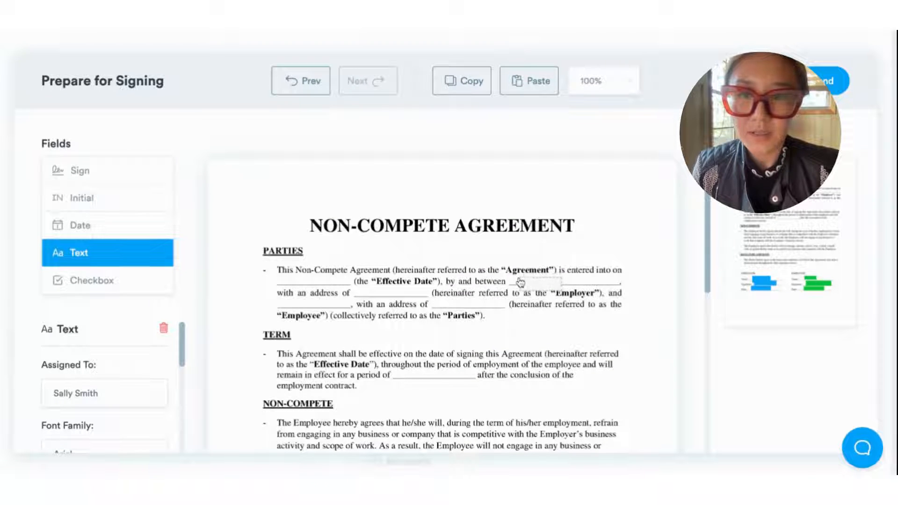
{"action": "left_click", "coordinate": [373, 291]}
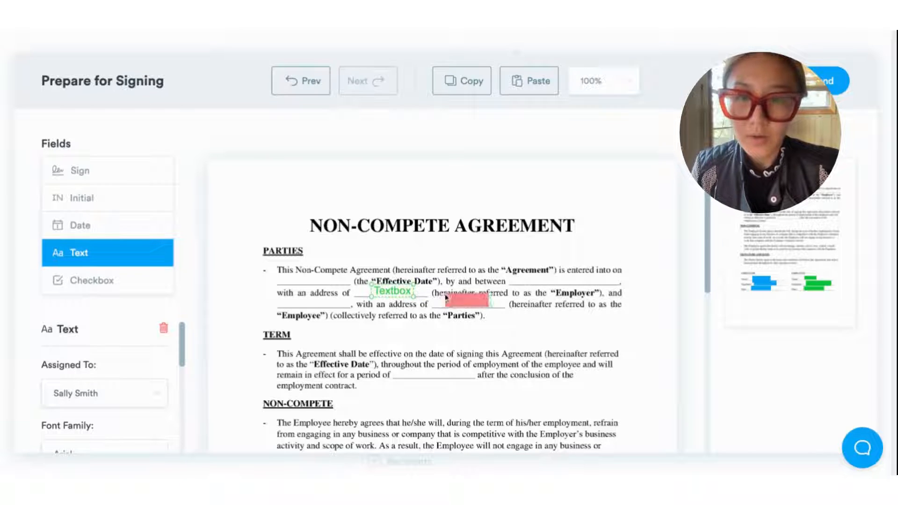
{"action": "left_click", "coordinate": [448, 301]}
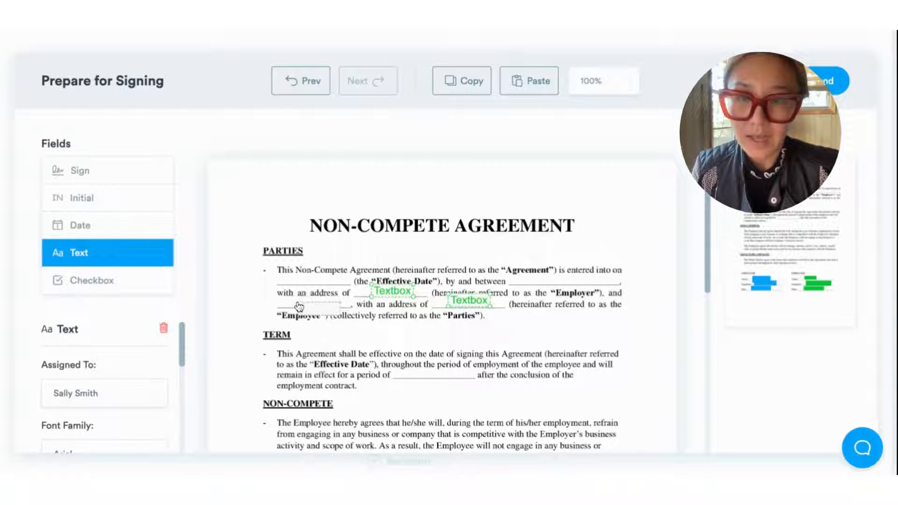
{"action": "left_click", "coordinate": [533, 279]}
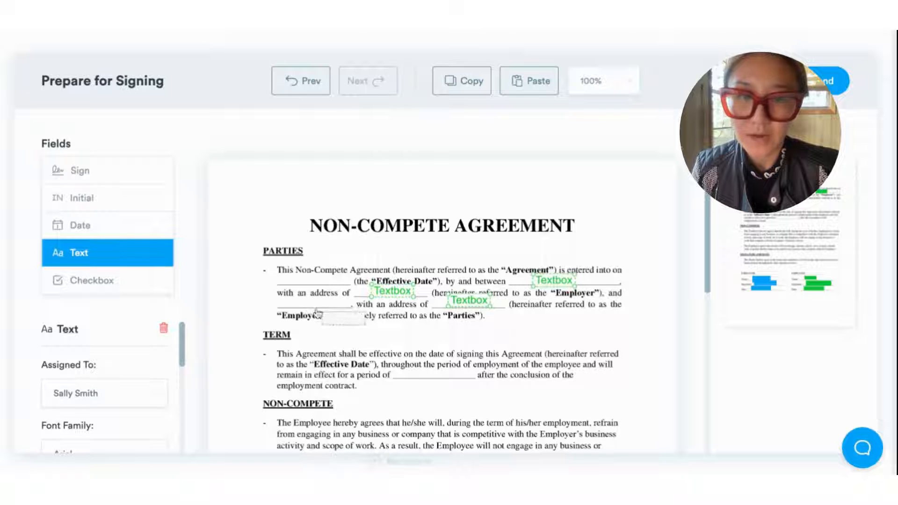
{"action": "left_click", "coordinate": [93, 225]}
{"action": "left_click", "coordinate": [281, 266]}
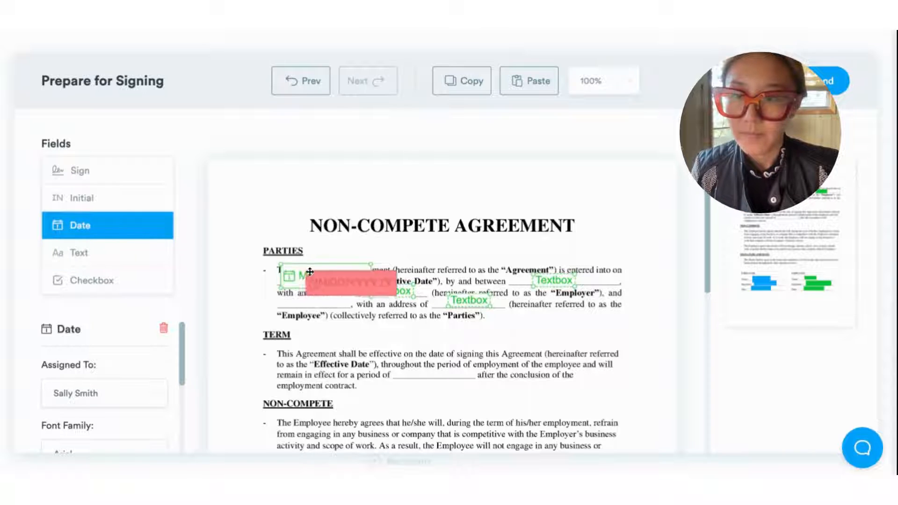
{"action": "left_click_drag", "start_coordinate": [371, 286], "coordinate": [304, 279]}
{"action": "scroll", "coordinate": [503, 353], "scroll_direction": "down", "scroll_amount": 15}
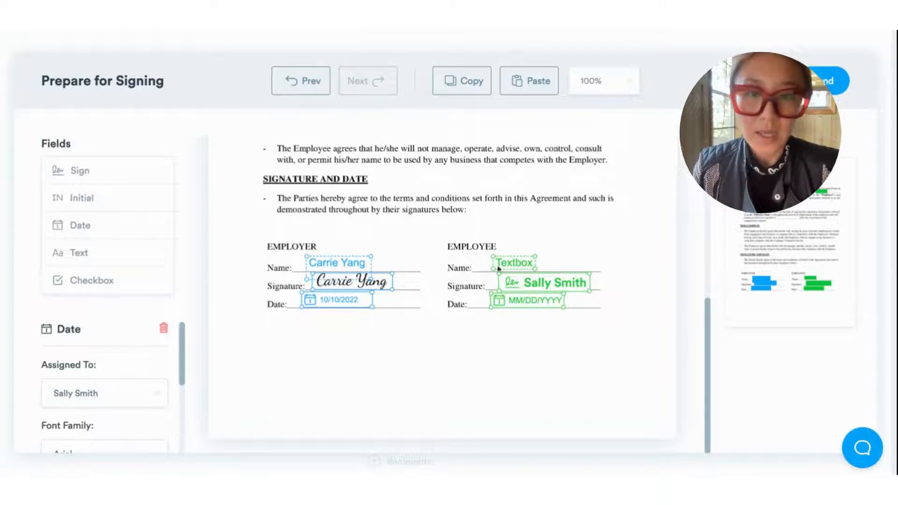
{"action": "scroll", "coordinate": [525, 305], "scroll_direction": "up", "scroll_amount": 15}
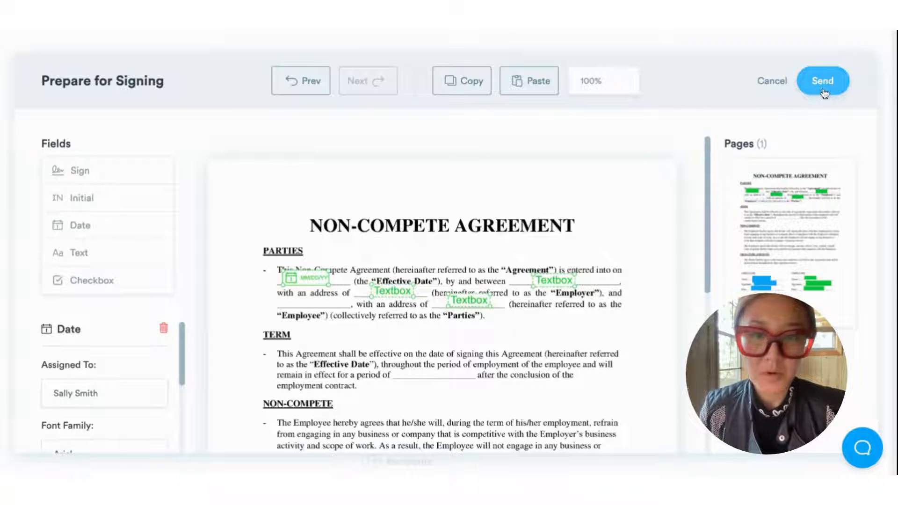
Step: Send the NonCompete Agreement and confirm it appears as Awaiting in Documents
{"action": "left_click", "coordinate": [823, 89]}
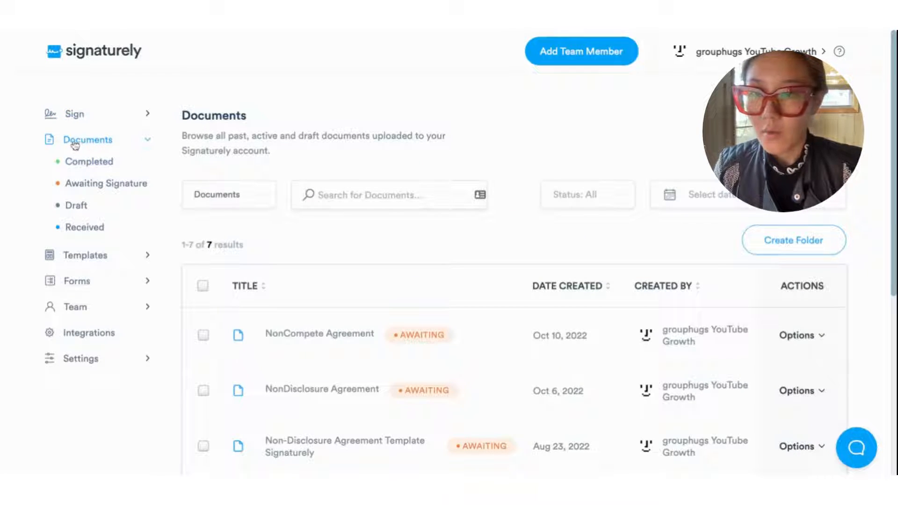
{"action": "left_click", "coordinate": [81, 143]}
{"action": "left_click", "coordinate": [111, 148]}
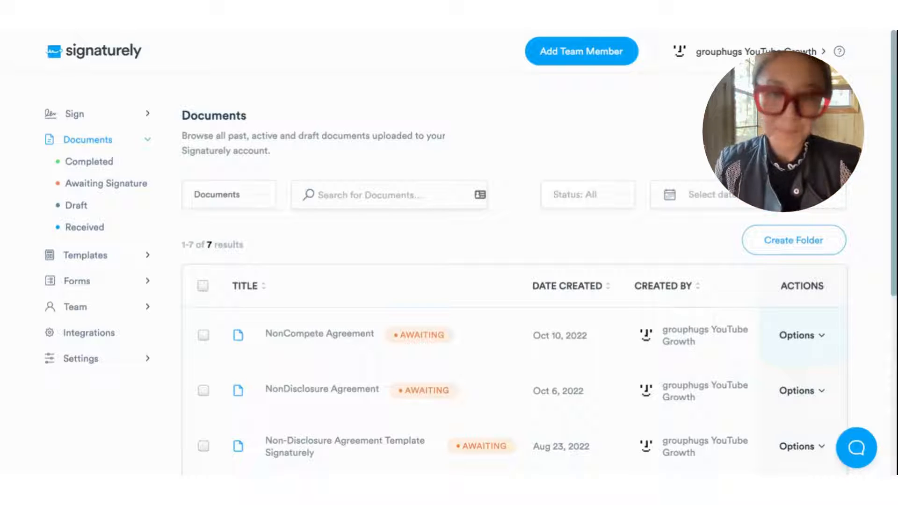
Step: Review the NonCompete Agreement's Document Activity history, then return to the Documents list
{"action": "left_click", "coordinate": [801, 335]}
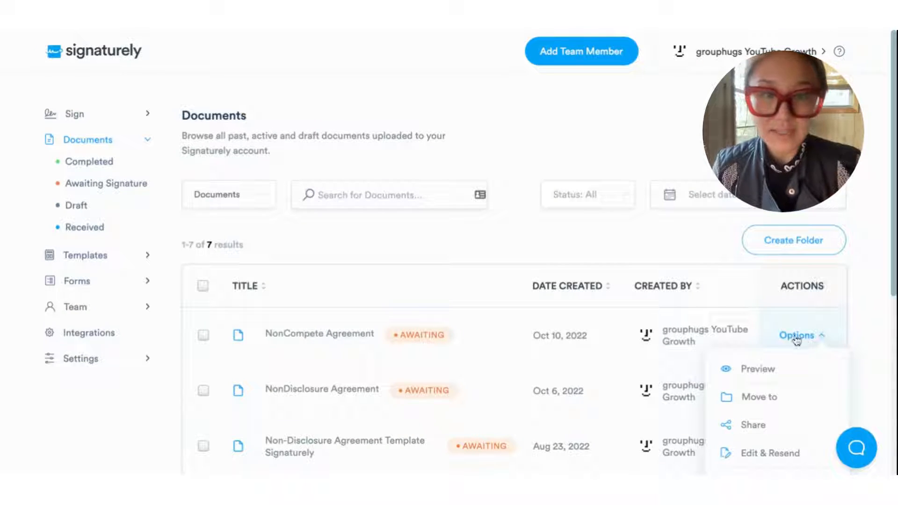
{"action": "scroll", "coordinate": [796, 340], "scroll_direction": "down", "scroll_amount": 1}
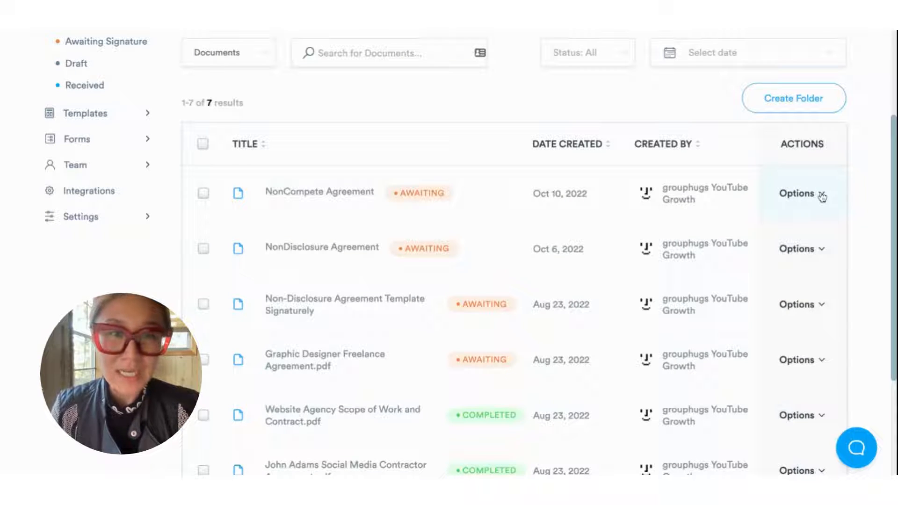
{"action": "left_click", "coordinate": [821, 195]}
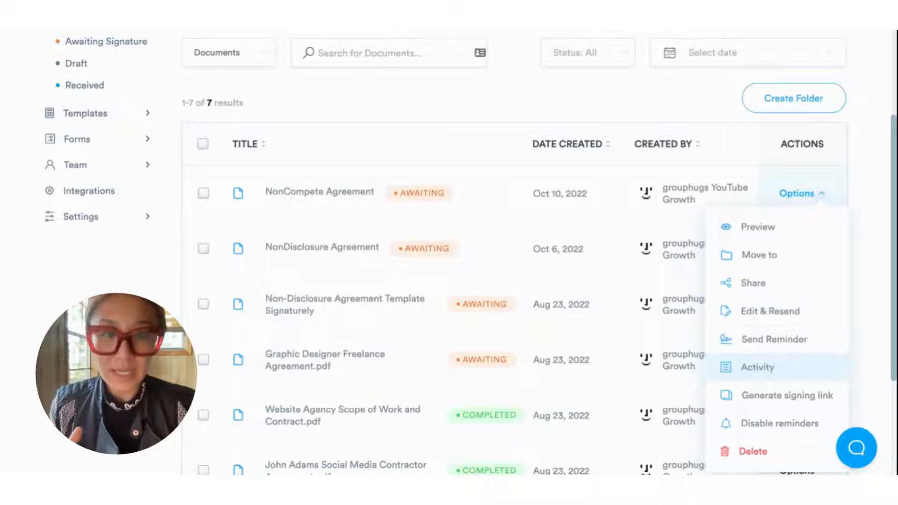
{"action": "left_click", "coordinate": [758, 367]}
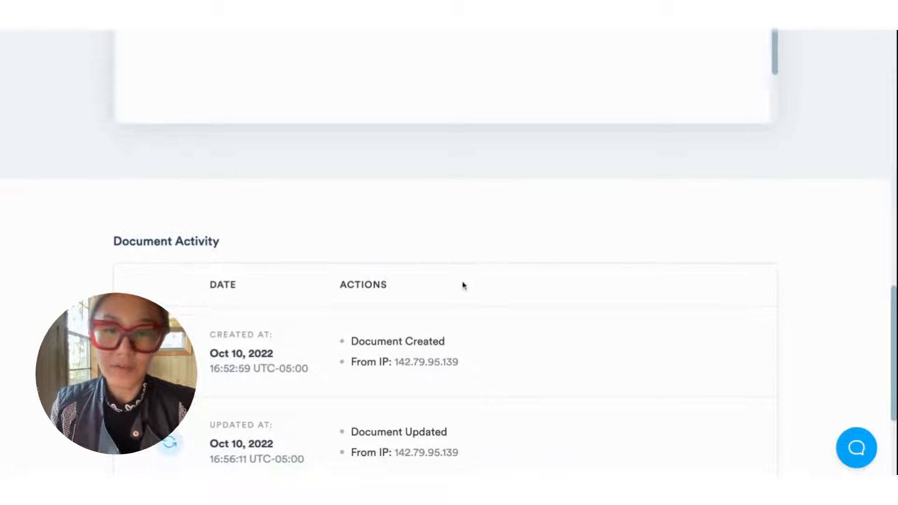
{"action": "scroll", "coordinate": [463, 285], "scroll_direction": "down", "scroll_amount": 4}
{"action": "scroll", "coordinate": [386, 253], "scroll_direction": "up", "scroll_amount": 15}
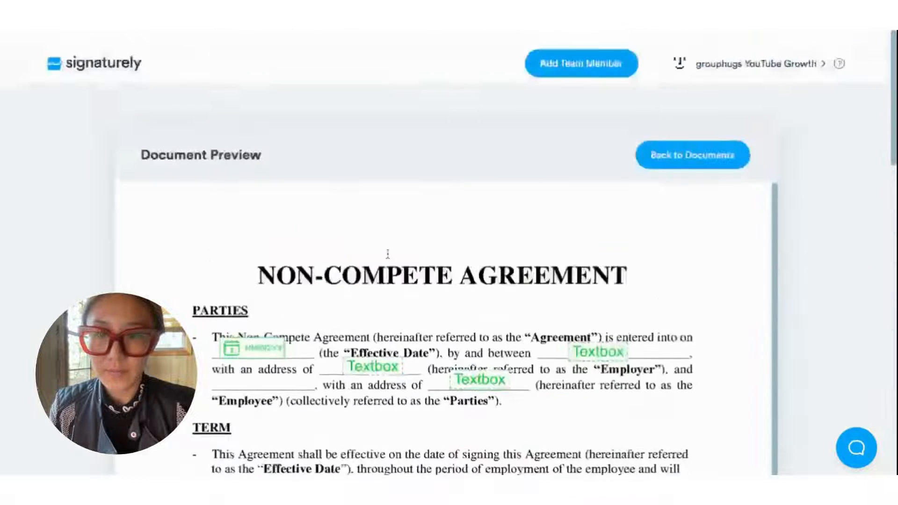
{"action": "left_click", "coordinate": [669, 141]}
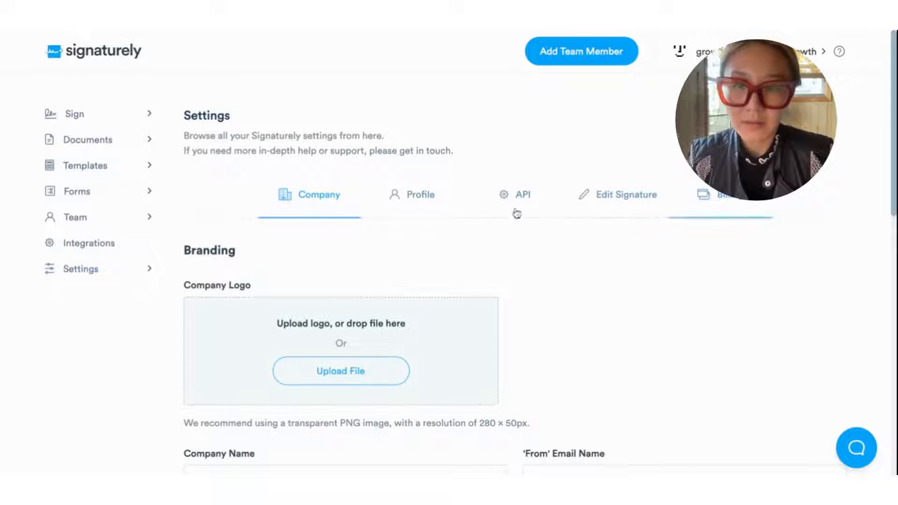
Step: Browse the Company, Profile and API settings, ending on Edit Signature with three saved signatures
{"action": "scroll", "coordinate": [328, 224], "scroll_direction": "down", "scroll_amount": 2}
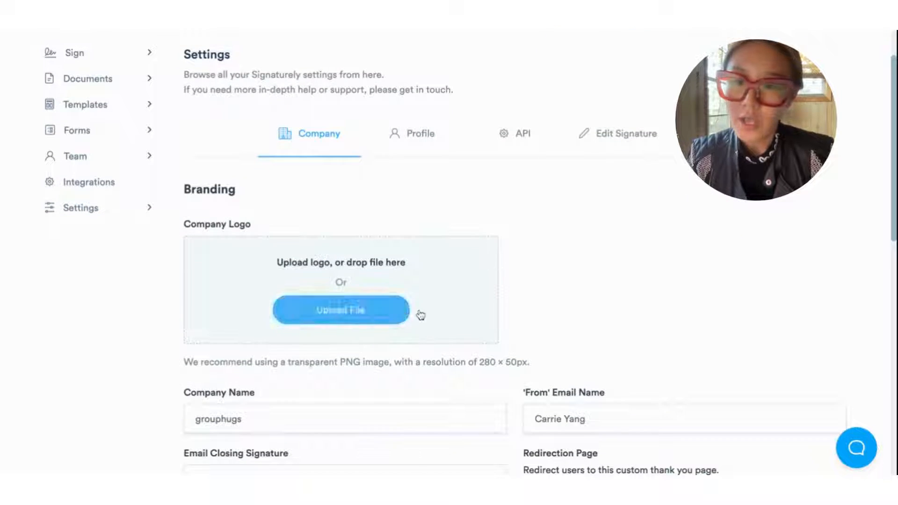
{"action": "scroll", "coordinate": [369, 287], "scroll_direction": "down", "scroll_amount": 3}
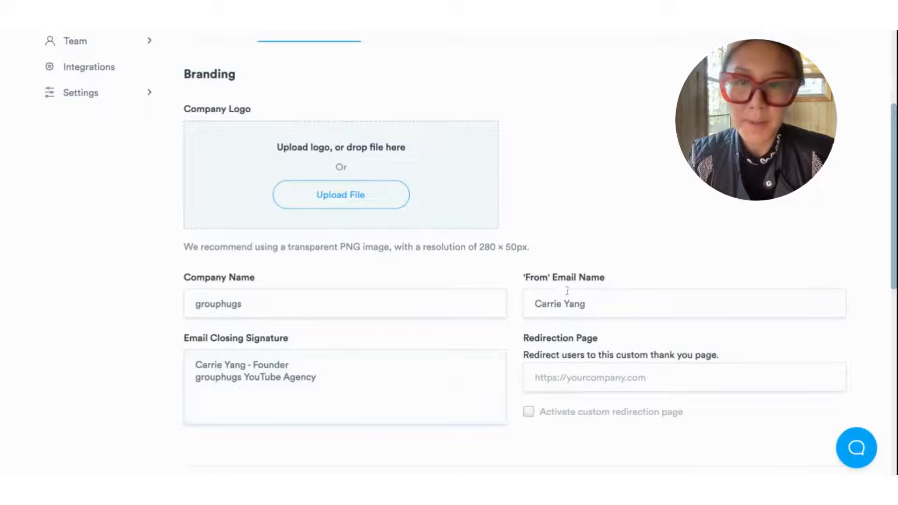
{"action": "scroll", "coordinate": [422, 312], "scroll_direction": "up", "scroll_amount": 3}
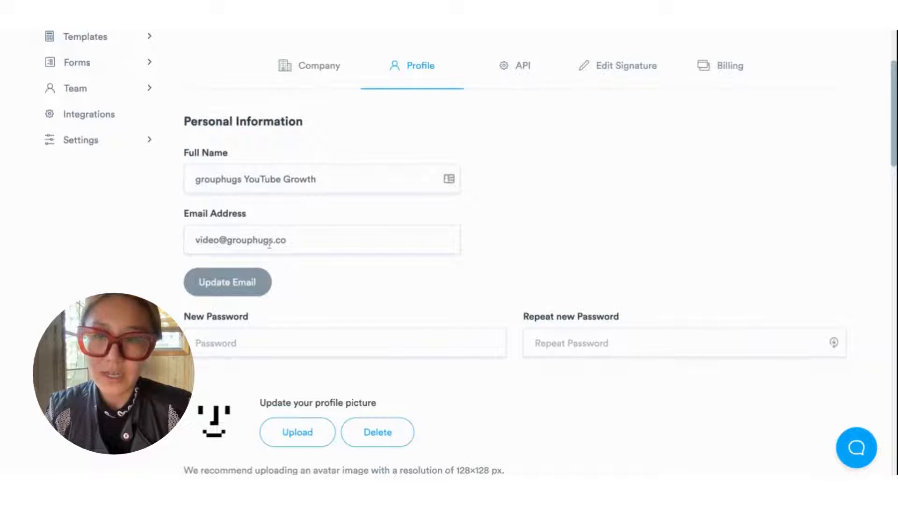
{"action": "scroll", "coordinate": [326, 243], "scroll_direction": "down", "scroll_amount": 9}
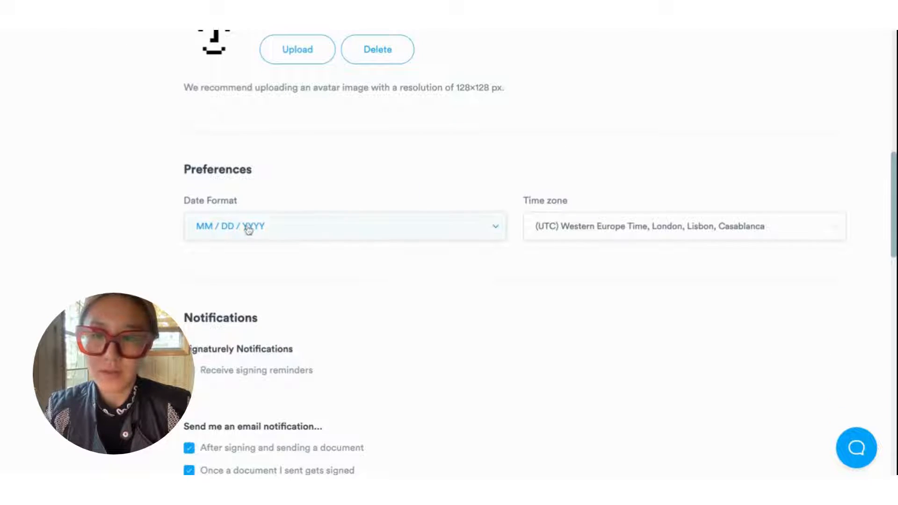
{"action": "scroll", "coordinate": [478, 243], "scroll_direction": "down", "scroll_amount": 3}
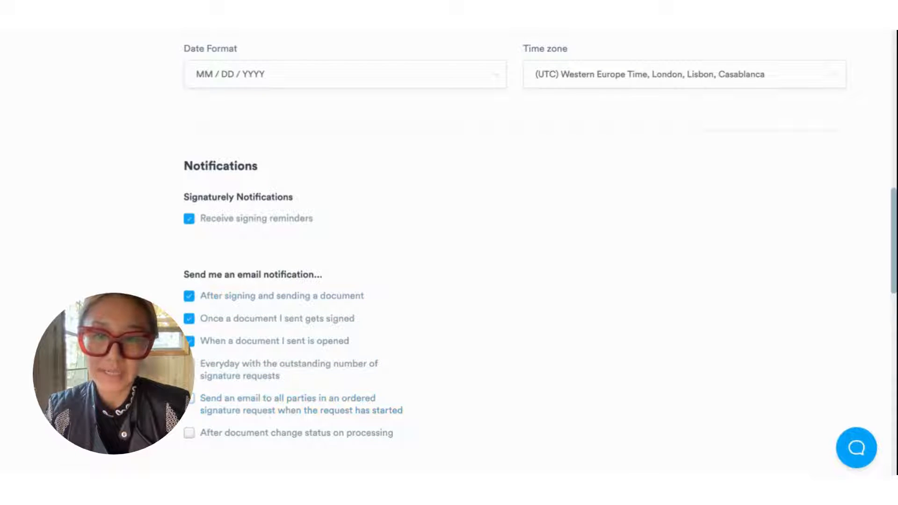
{"action": "scroll", "coordinate": [415, 325], "scroll_direction": "up", "scroll_amount": 13}
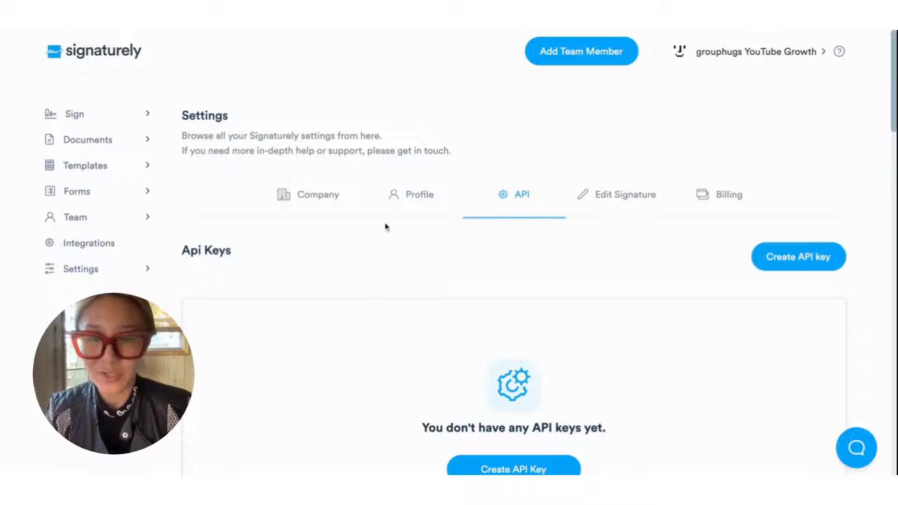
{"action": "scroll", "coordinate": [351, 244], "scroll_direction": "down", "scroll_amount": 3}
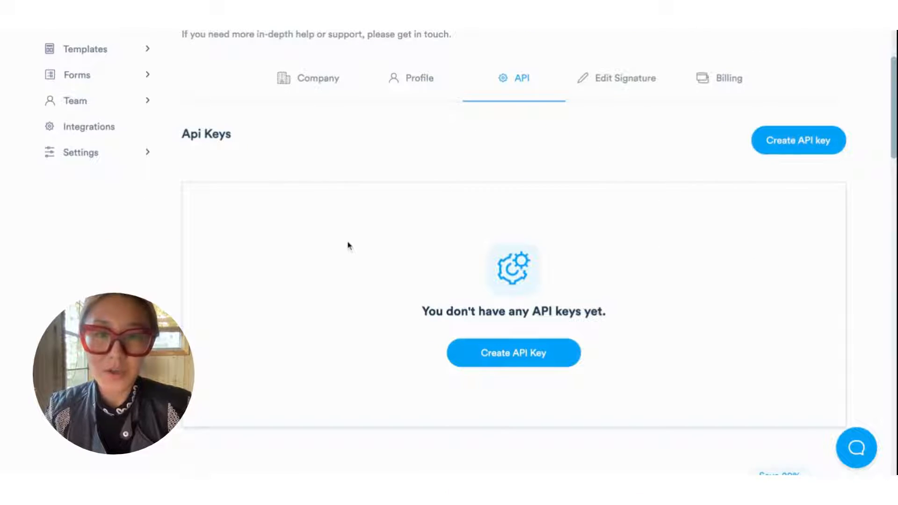
{"action": "scroll", "coordinate": [354, 227], "scroll_direction": "down", "scroll_amount": 1}
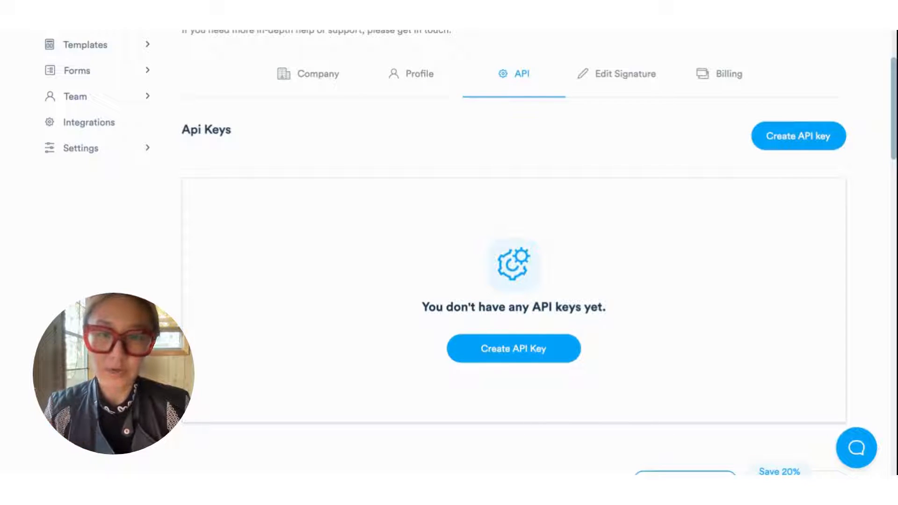
{"action": "left_click", "coordinate": [618, 73]}
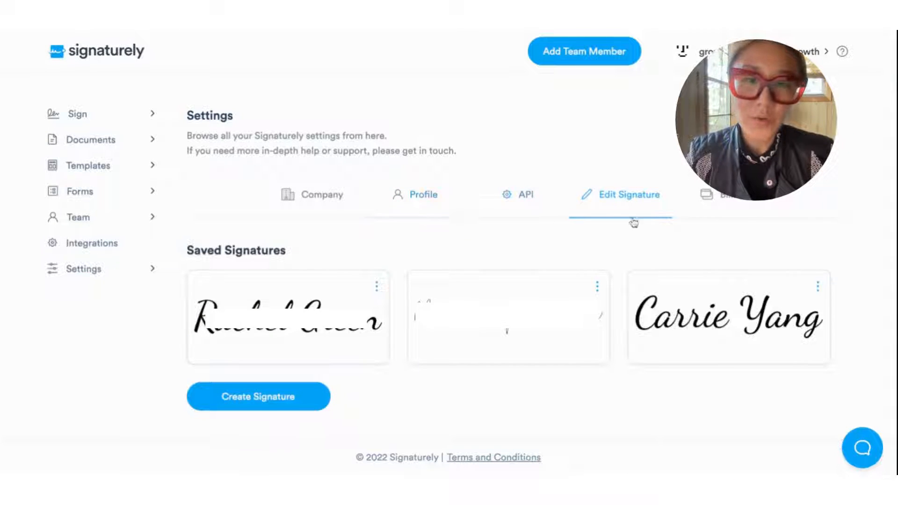
Step: Review the Billing settings: no attached card, a monthly Business plan, and no invoices
{"action": "scroll", "coordinate": [395, 327], "scroll_direction": "down", "scroll_amount": 1}
{"action": "scroll", "coordinate": [395, 327], "scroll_direction": "up", "scroll_amount": 1}
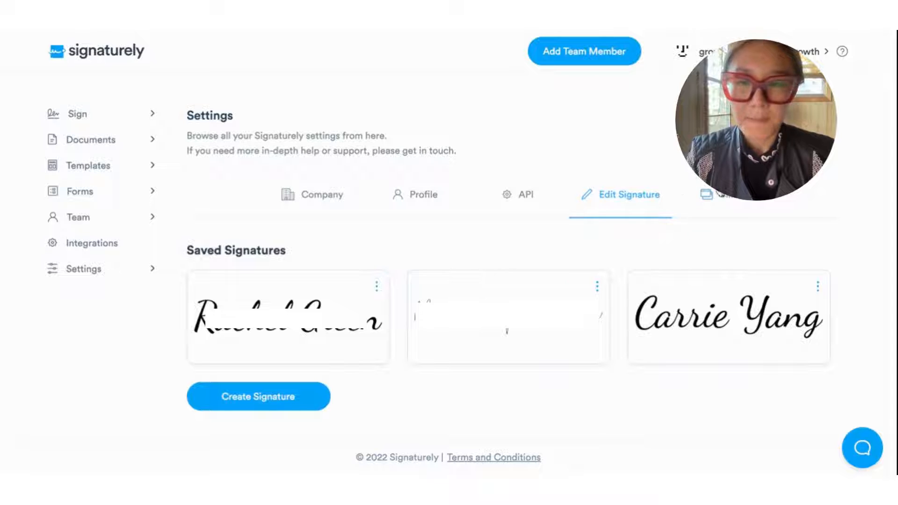
{"action": "left_click", "coordinate": [722, 197]}
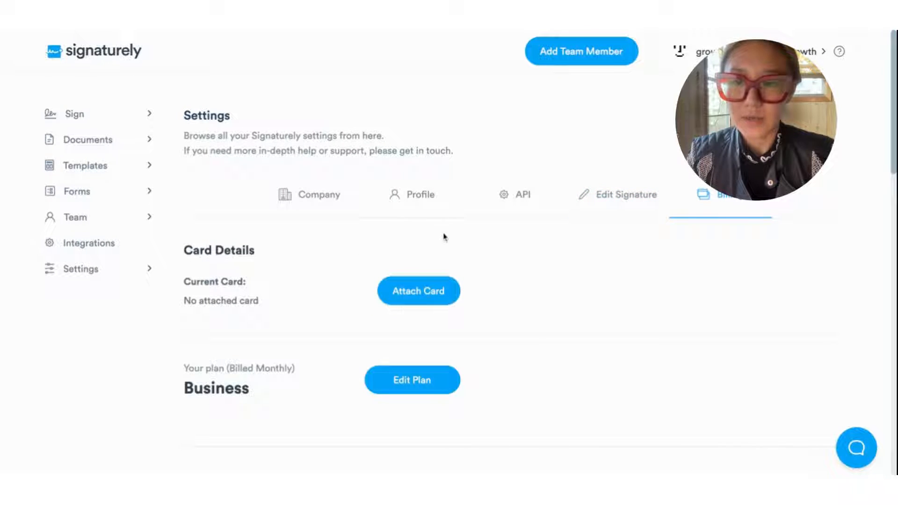
{"action": "scroll", "coordinate": [395, 239], "scroll_direction": "down", "scroll_amount": 10}
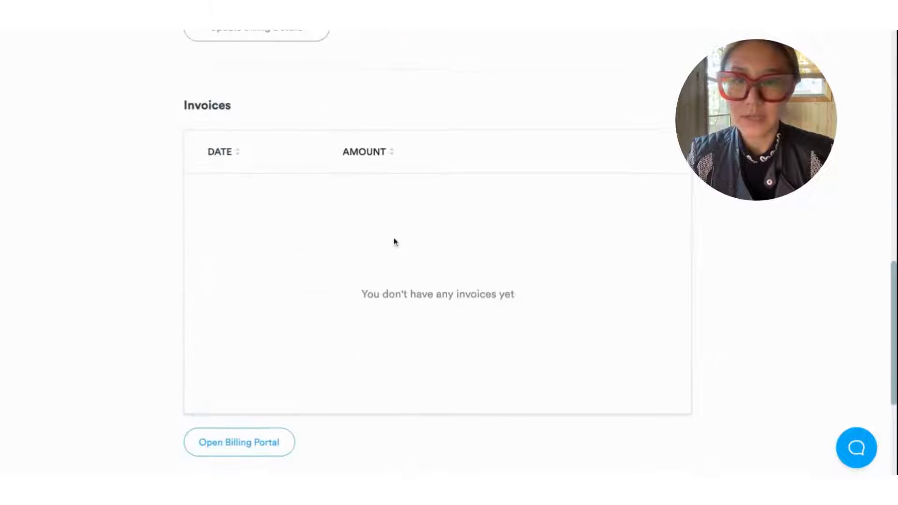
{"action": "scroll", "coordinate": [395, 241], "scroll_direction": "up", "scroll_amount": 10}
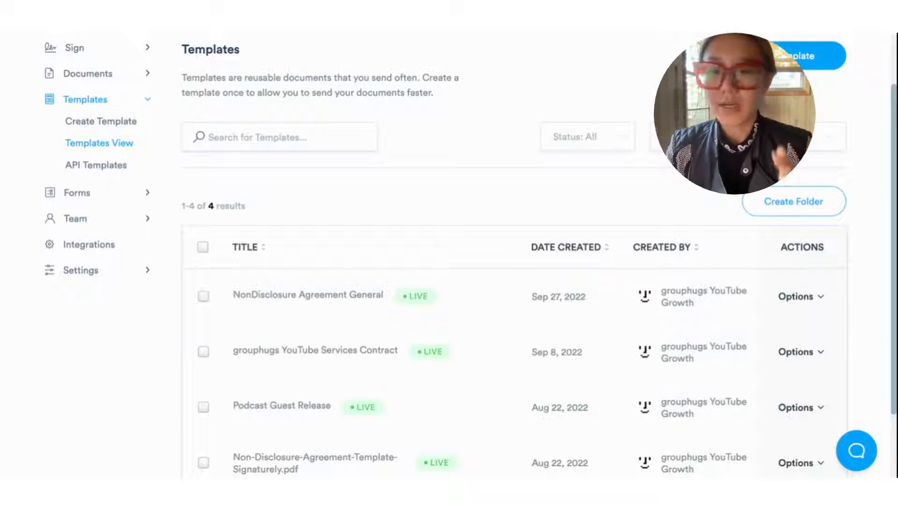
Step: Start a new template named NonCompete Template
{"action": "scroll", "coordinate": [376, 321], "scroll_direction": "down", "scroll_amount": 2}
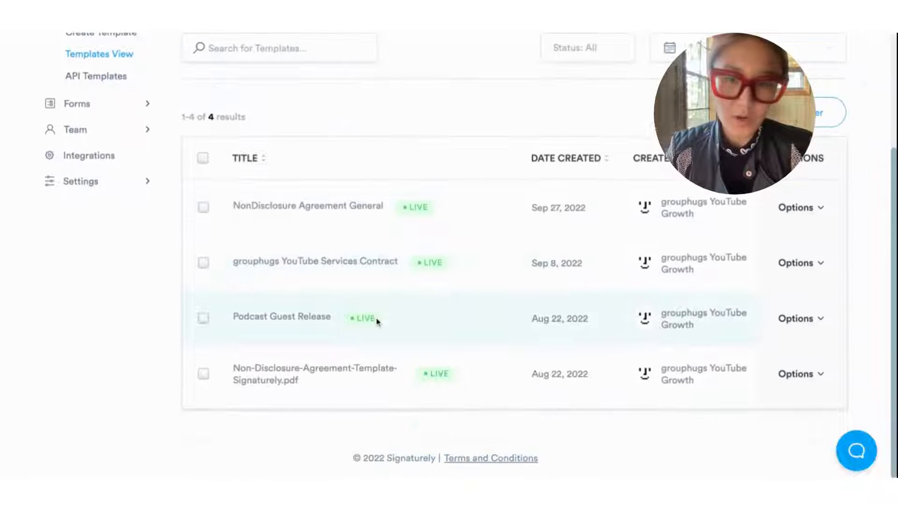
{"action": "scroll", "coordinate": [376, 321], "scroll_direction": "up", "scroll_amount": 4}
{"action": "left_click", "coordinate": [788, 125]}
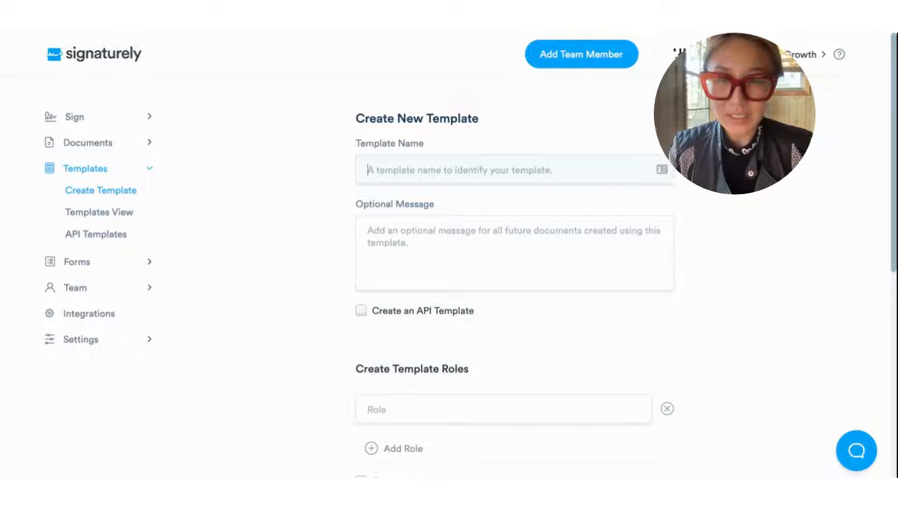
{"action": "type", "text": "N"}
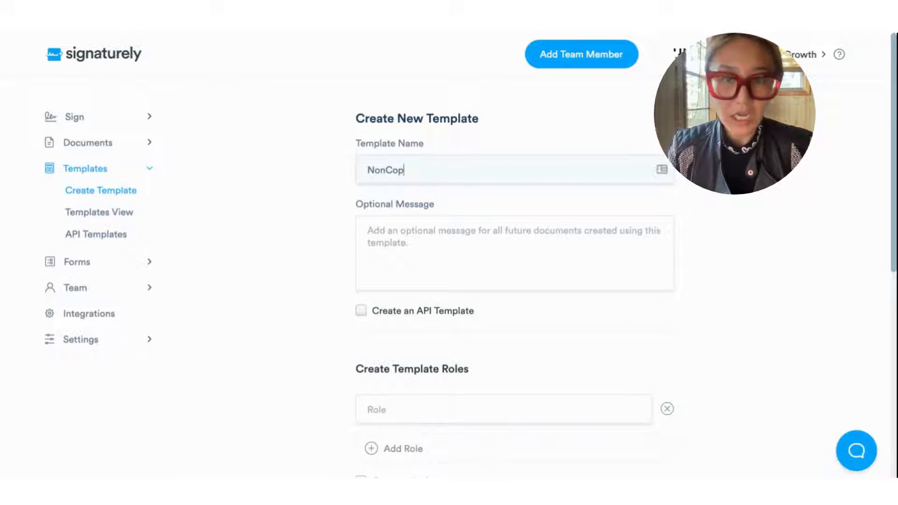
{"action": "type", "text": "onCompete Template"}
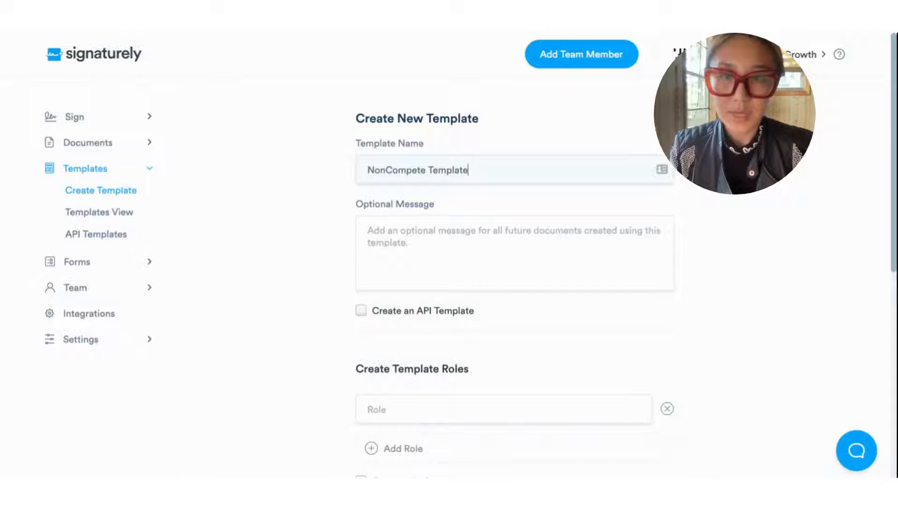
{"action": "scroll", "coordinate": [449, 217], "scroll_direction": "down", "scroll_amount": 2}
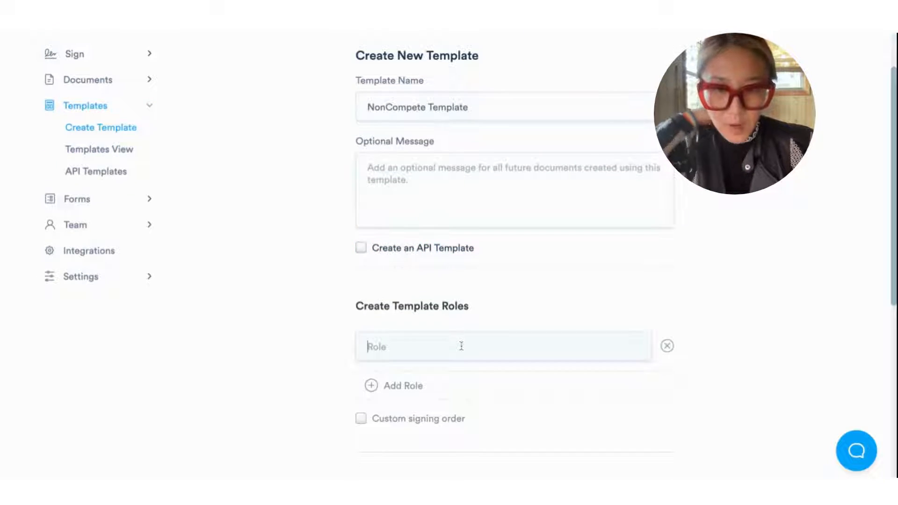
{"action": "scroll", "coordinate": [513, 337], "scroll_direction": "down", "scroll_amount": 2}
{"action": "scroll", "coordinate": [501, 337], "scroll_direction": "up", "scroll_amount": 3}
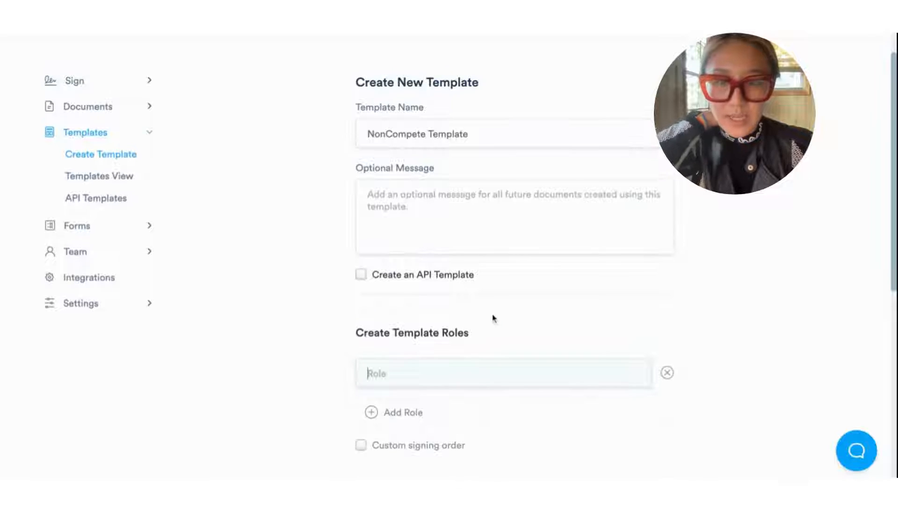
{"action": "scroll", "coordinate": [493, 317], "scroll_direction": "down", "scroll_amount": 4}
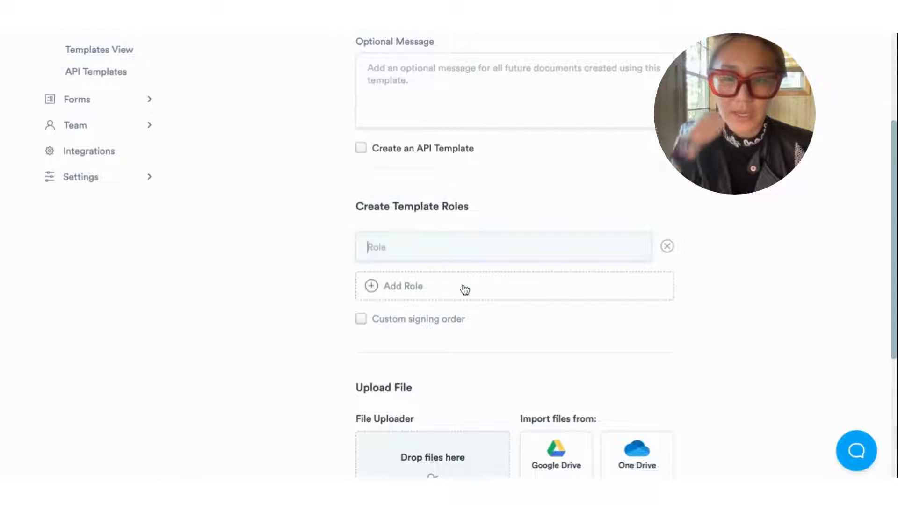
Step: Add the signer roles 'grouphugs Team' and 'Employer'
{"action": "type", "text": "Me"}
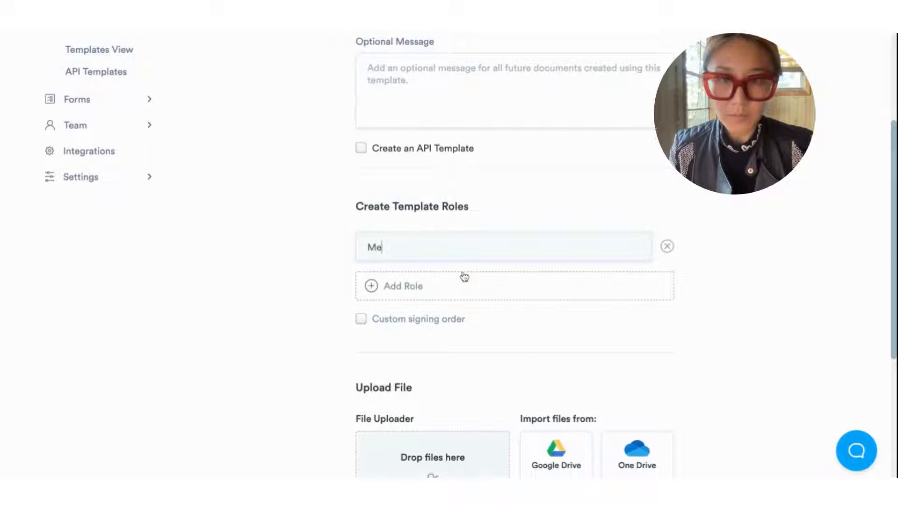
{"action": "key", "text": "BackSpace"}
{"action": "key", "text": "BackSpace"}
{"action": "type", "text": "Grouphugs Team"}
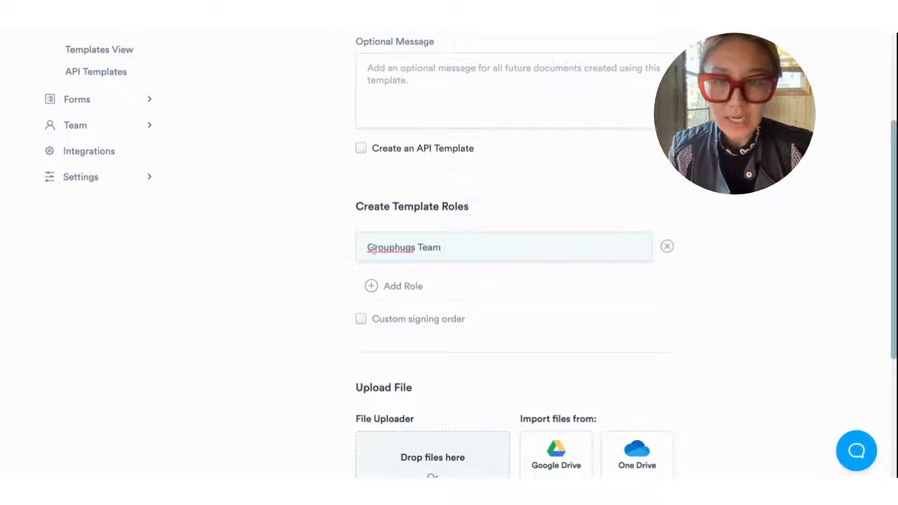
{"action": "left_click", "coordinate": [375, 247]}
{"action": "key", "text": "BackSpace"}
{"action": "type", "text": "g"}
{"action": "left_click", "coordinate": [372, 286]}
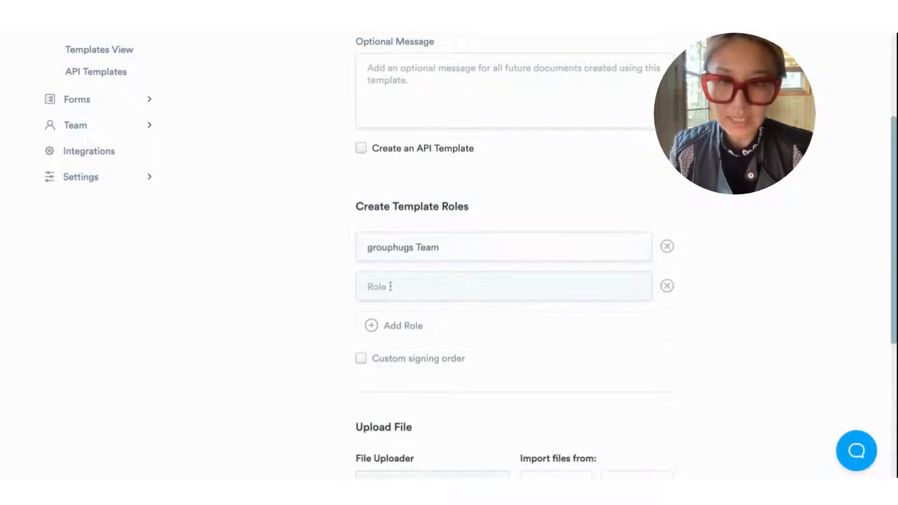
{"action": "type", "text": "Cl"}
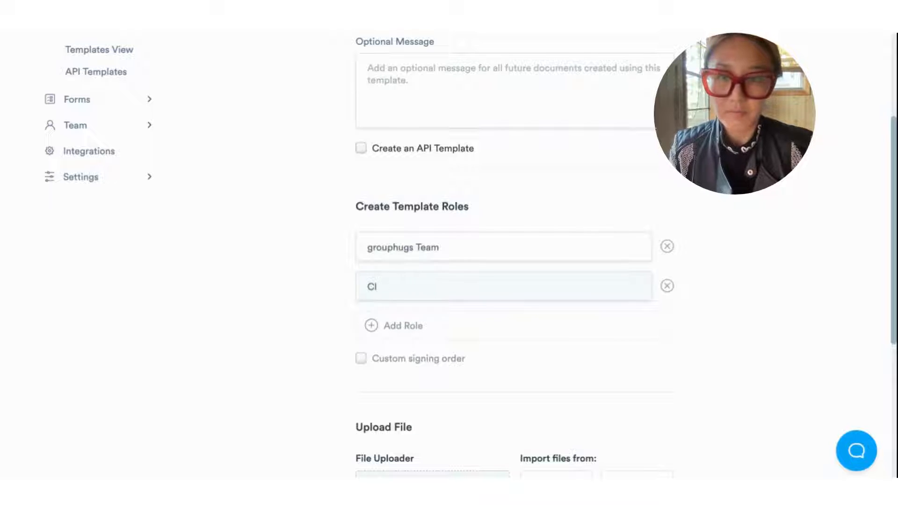
{"action": "key", "text": "BackSpace"}
{"action": "key", "text": "BackSpace"}
{"action": "type", "text": "Employer"}
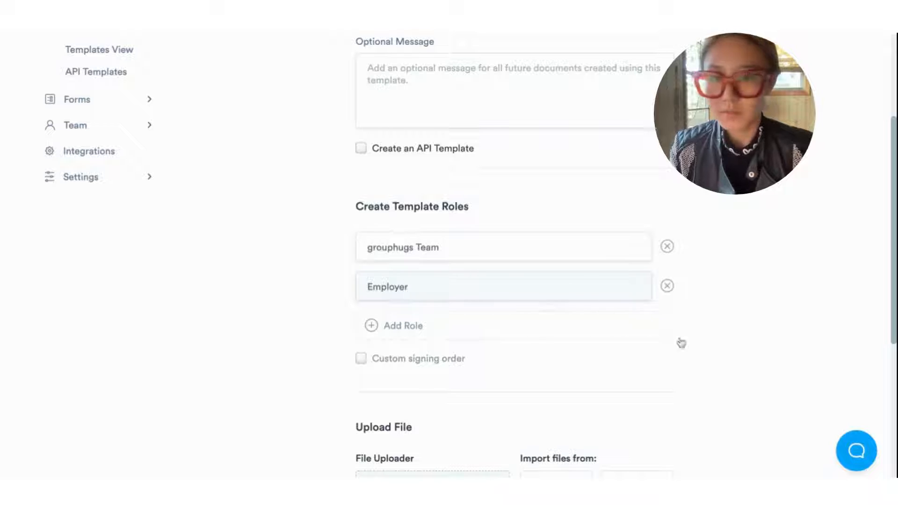
Step: Upload Non-Compete-Agreement-Template-Signaturely.pdf to the template
{"action": "scroll", "coordinate": [604, 328], "scroll_direction": "down", "scroll_amount": 5}
{"action": "scroll", "coordinate": [574, 312], "scroll_direction": "down", "scroll_amount": 1}
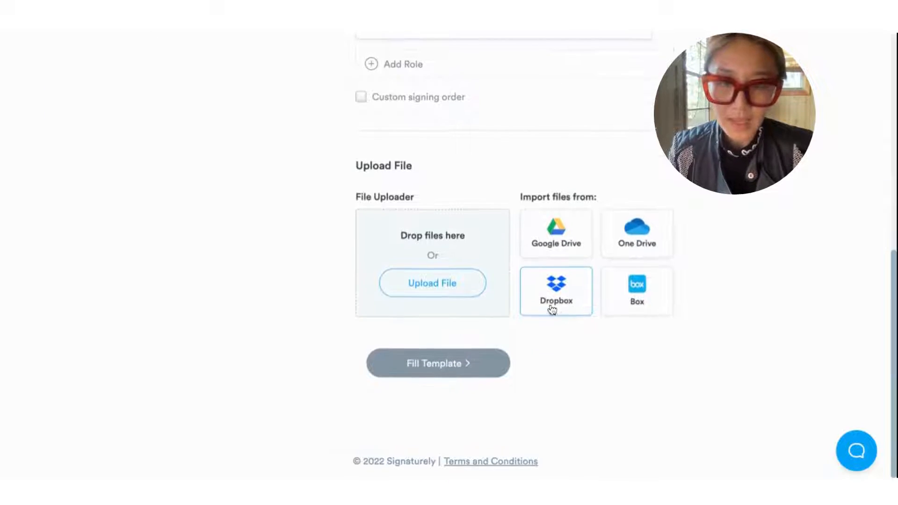
{"action": "left_click", "coordinate": [442, 291]}
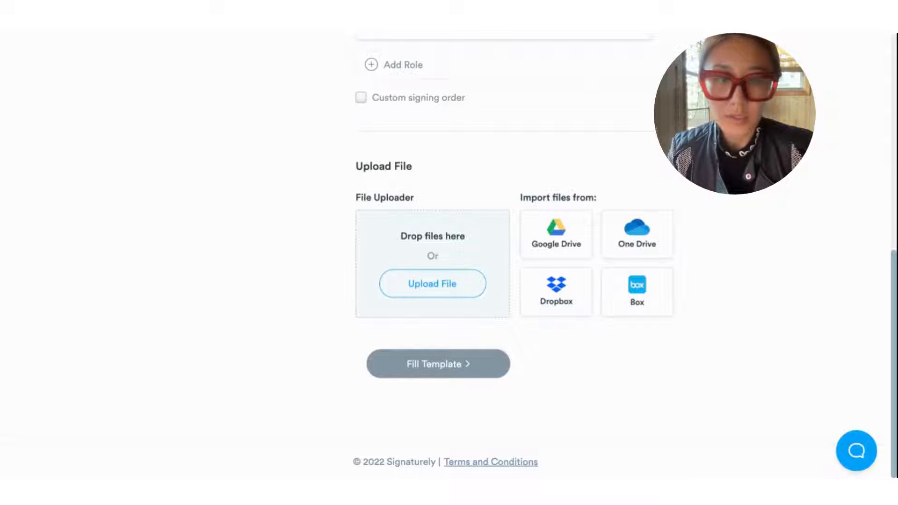
{"action": "left_click", "coordinate": [648, 329]}
{"action": "scroll", "coordinate": [512, 307], "scroll_direction": "down", "scroll_amount": 1}
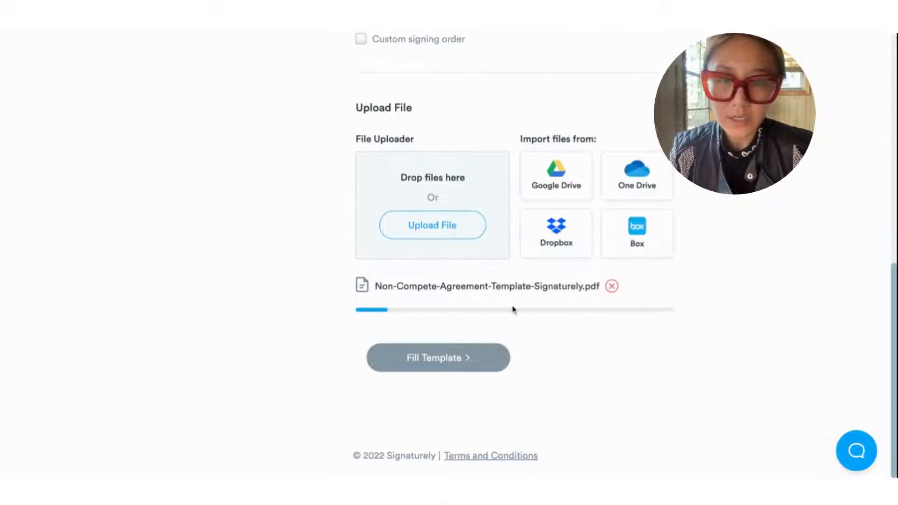
Step: Open the uploaded agreement for field placement and put a signature field on the Employer Signature line
{"action": "left_click", "coordinate": [463, 400]}
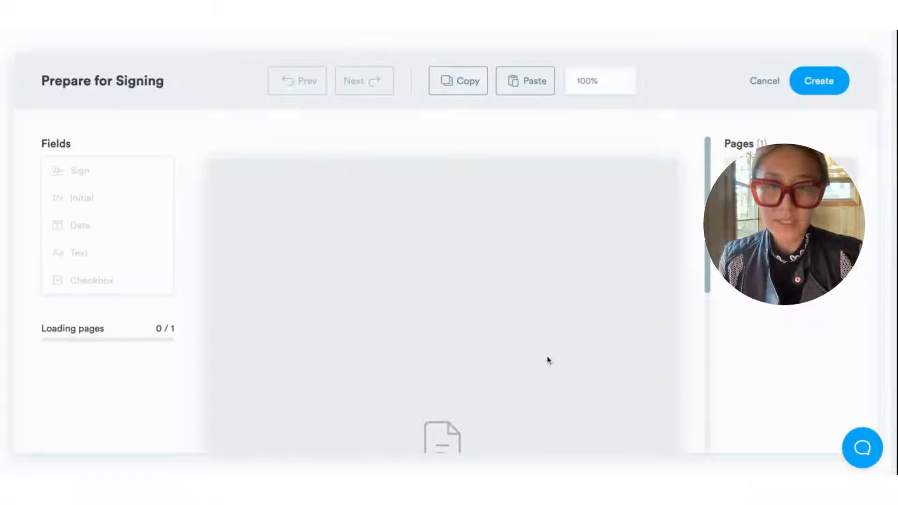
{"action": "scroll", "coordinate": [418, 305], "scroll_direction": "down", "scroll_amount": 3}
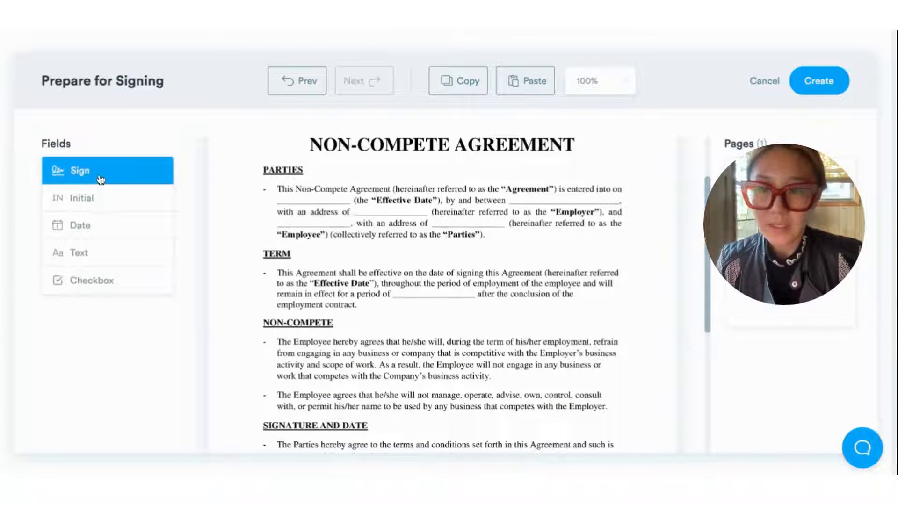
{"action": "scroll", "coordinate": [401, 296], "scroll_direction": "down", "scroll_amount": 9}
{"action": "mouse_move", "coordinate": [115, 172]}
{"action": "left_mouse_down"}
{"action": "mouse_move", "coordinate": [365, 277]}
{"action": "mouse_move", "coordinate": [356, 284]}
{"action": "left_mouse_up"}
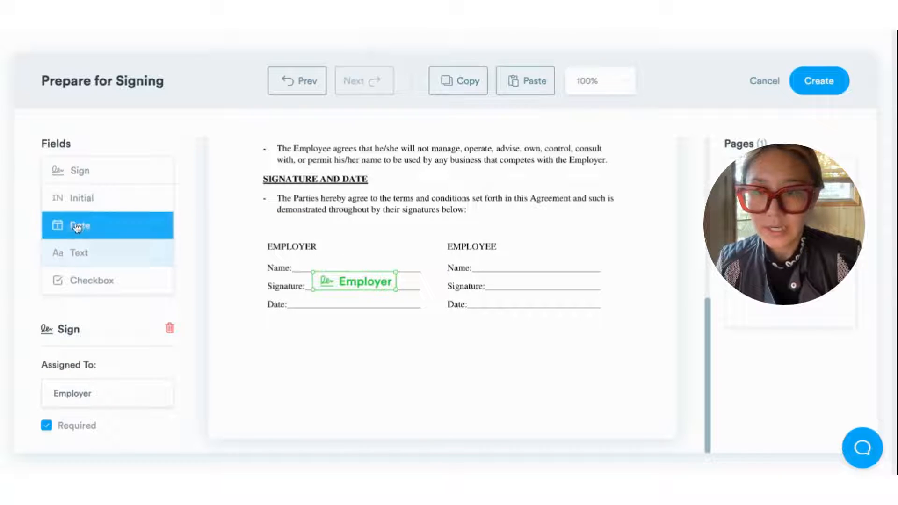
Step: Add a resized date field and a text field on the Employer Date and Name lines
{"action": "left_click_drag", "start_coordinate": [83, 227], "coordinate": [306, 292]}
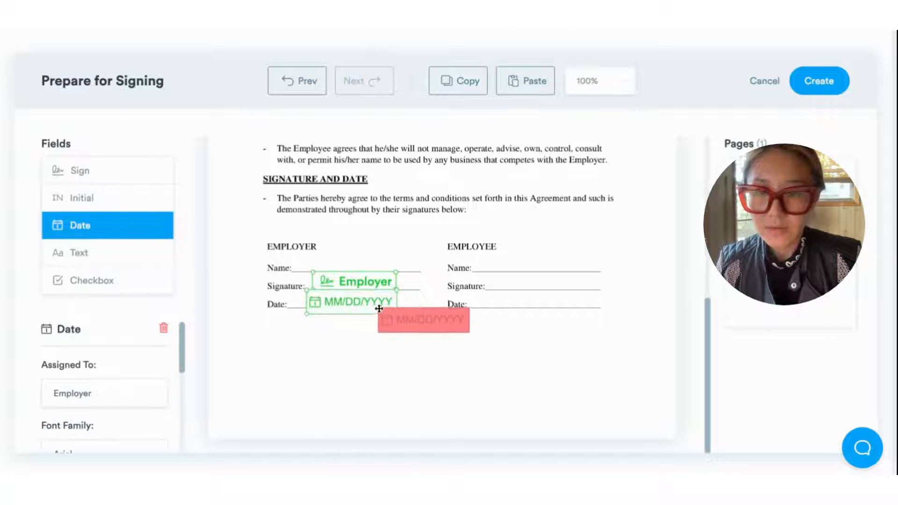
{"action": "left_click_drag", "start_coordinate": [397, 314], "coordinate": [372, 306]}
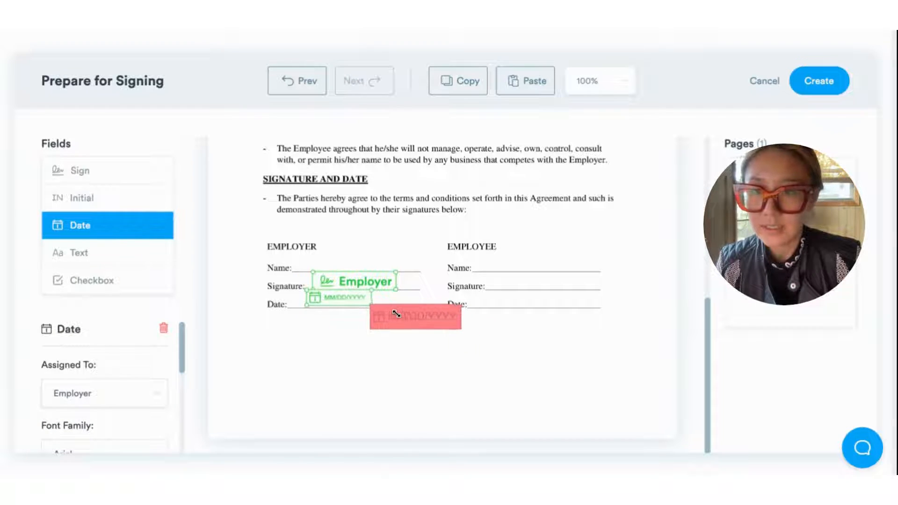
{"action": "left_click", "coordinate": [135, 233]}
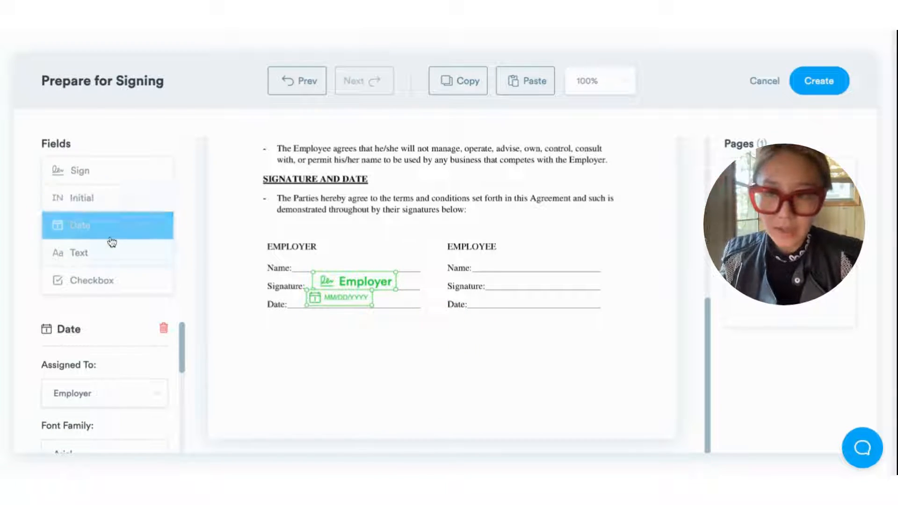
{"action": "left_click_drag", "start_coordinate": [109, 252], "coordinate": [355, 270]}
{"action": "left_click", "coordinate": [235, 290]}
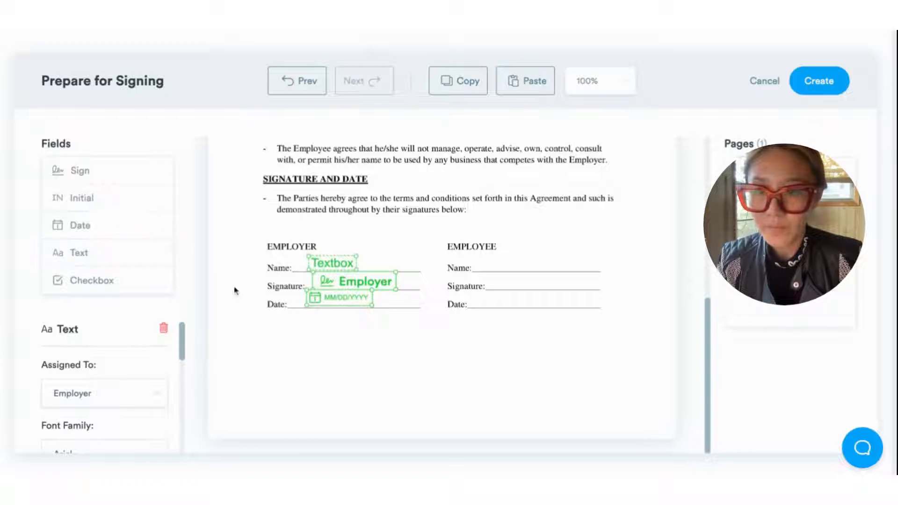
Step: Give grouphugs Team a signature, date and name field on the Employee lines
{"action": "left_click", "coordinate": [99, 177]}
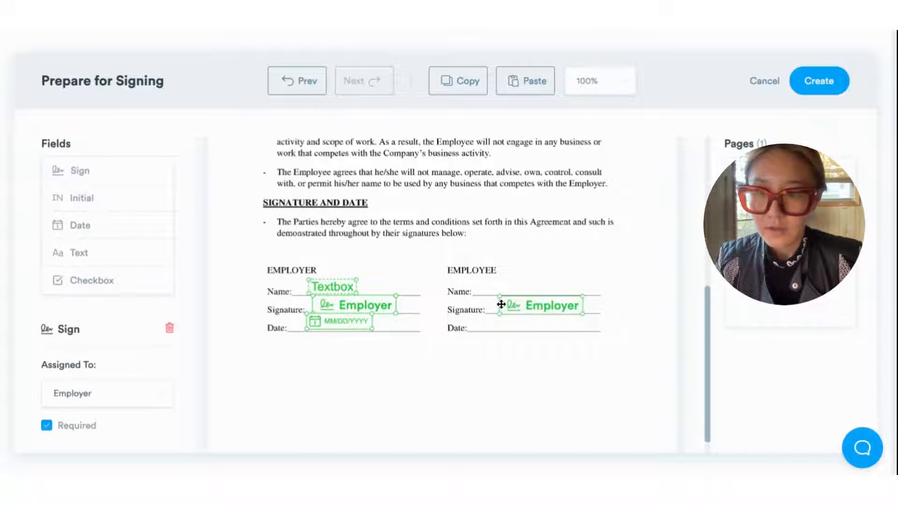
{"action": "left_click", "coordinate": [129, 401]}
{"action": "left_click", "coordinate": [114, 428]}
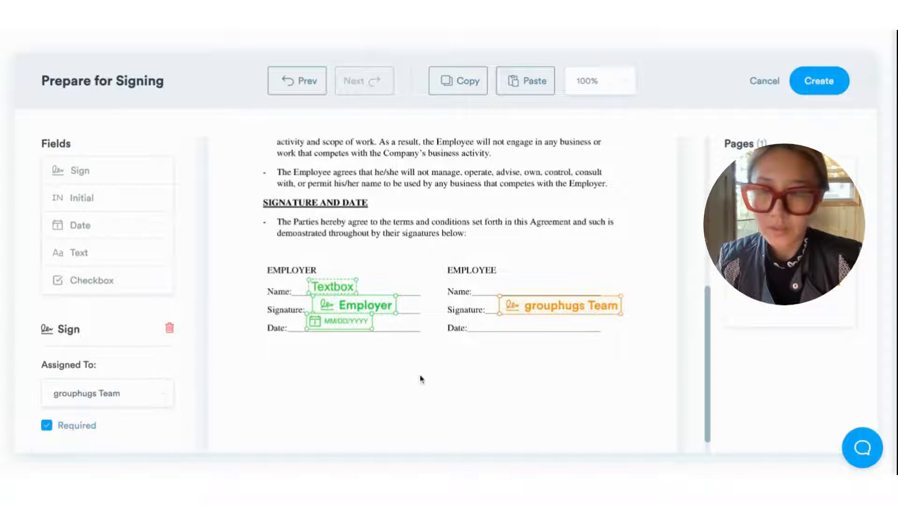
{"action": "left_click", "coordinate": [104, 234]}
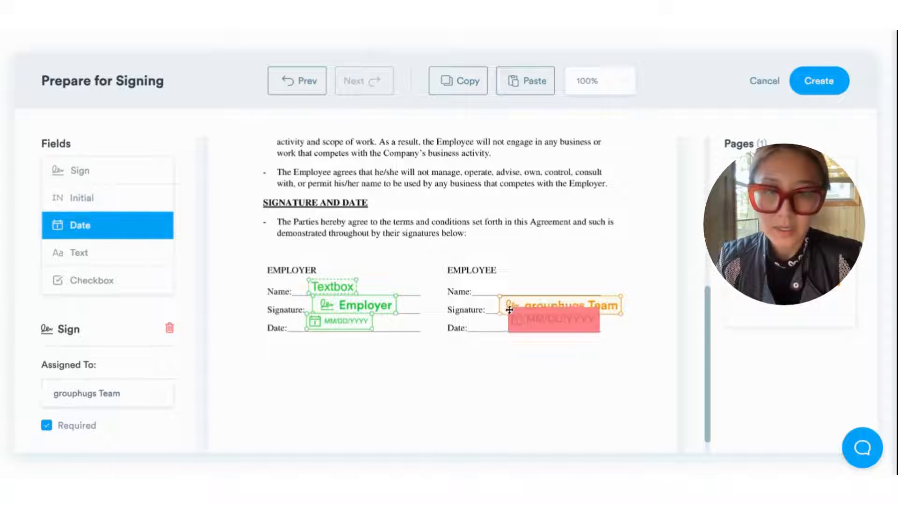
{"action": "left_click", "coordinate": [495, 314]}
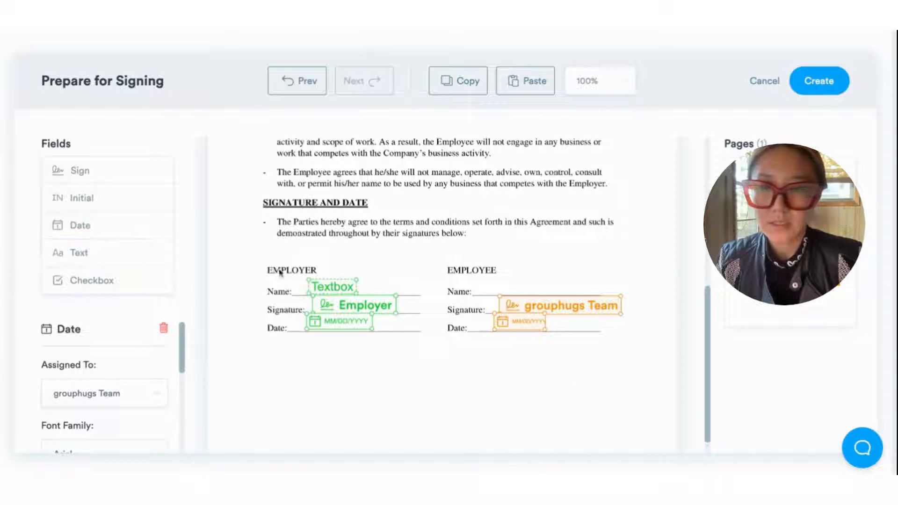
{"action": "left_click", "coordinate": [130, 253]}
{"action": "left_click", "coordinate": [541, 275]}
{"action": "left_click_drag", "start_coordinate": [541, 276], "coordinate": [501, 286]}
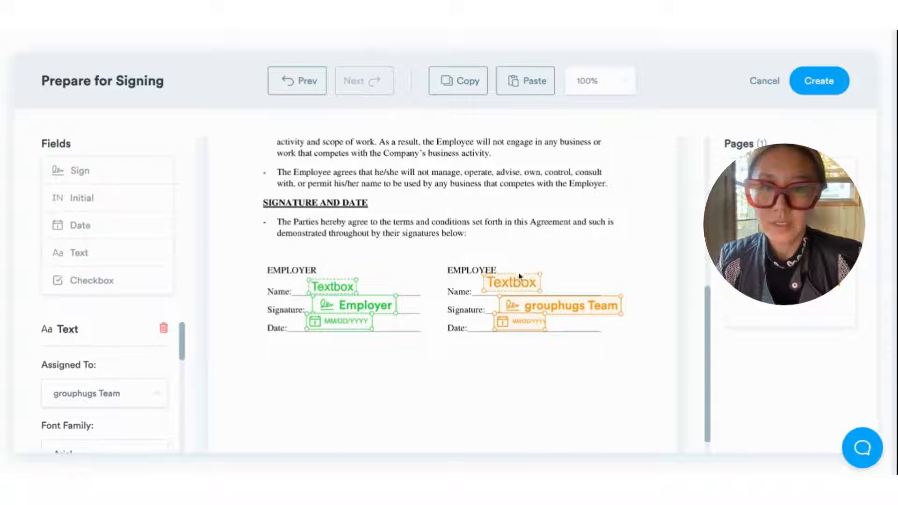
Step: Add textboxes to the Employer, Employee and address blanks in Parties, plus an effective-date field
{"action": "scroll", "coordinate": [515, 281], "scroll_direction": "up", "scroll_amount": 10}
{"action": "left_click", "coordinate": [66, 251]}
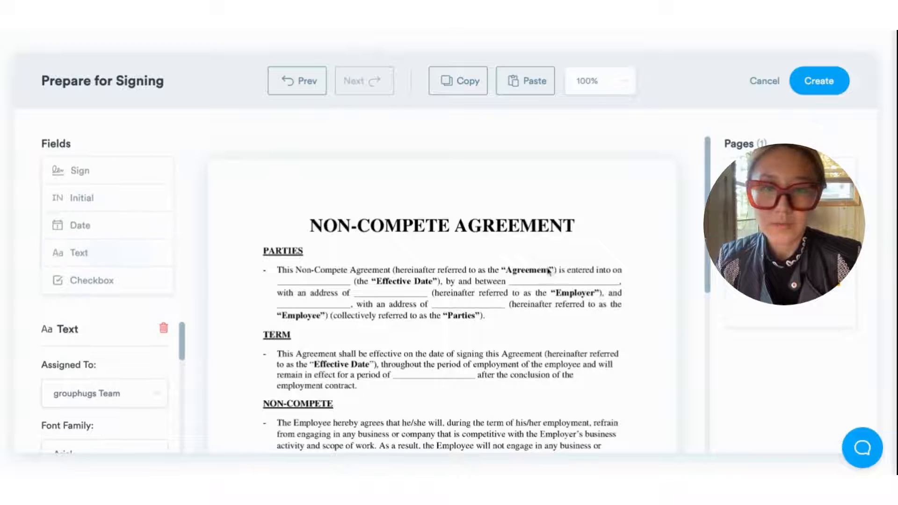
{"action": "left_click_drag", "start_coordinate": [118, 255], "coordinate": [551, 277]}
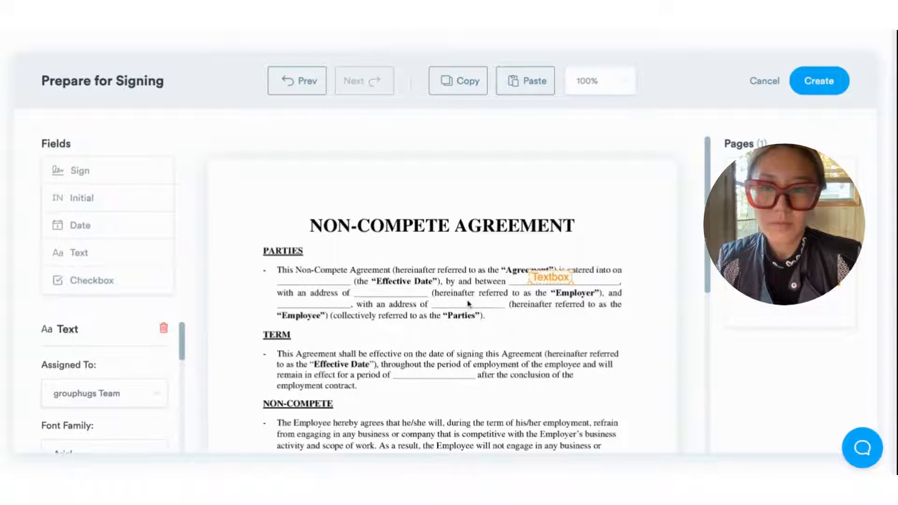
{"action": "left_click_drag", "start_coordinate": [100, 256], "coordinate": [393, 293]}
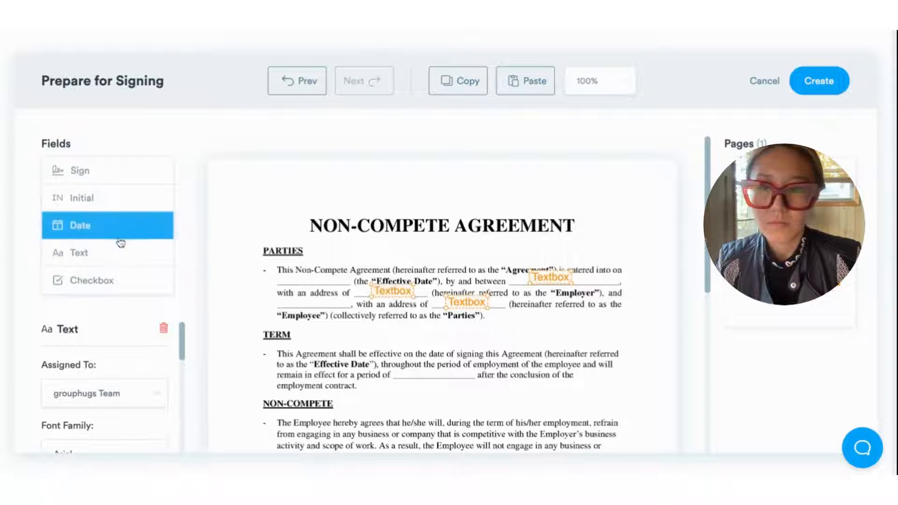
{"action": "left_click_drag", "start_coordinate": [121, 260], "coordinate": [315, 303]}
{"action": "left_click_drag", "start_coordinate": [68, 229], "coordinate": [324, 283]}
Step: Save the finished NonCompete Template
{"action": "scroll", "coordinate": [327, 286], "scroll_direction": "down", "scroll_amount": 6}
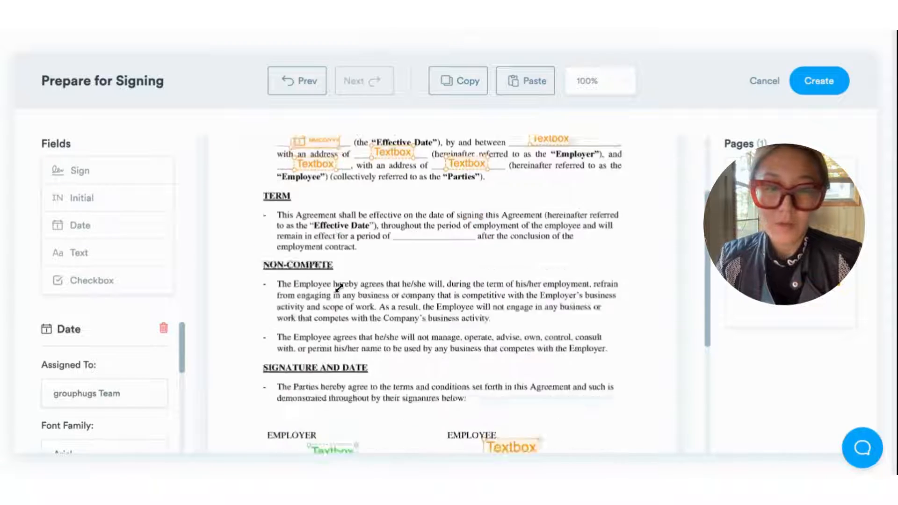
{"action": "scroll", "coordinate": [468, 304], "scroll_direction": "up", "scroll_amount": 6}
{"action": "scroll", "coordinate": [449, 290], "scroll_direction": "up", "scroll_amount": 2}
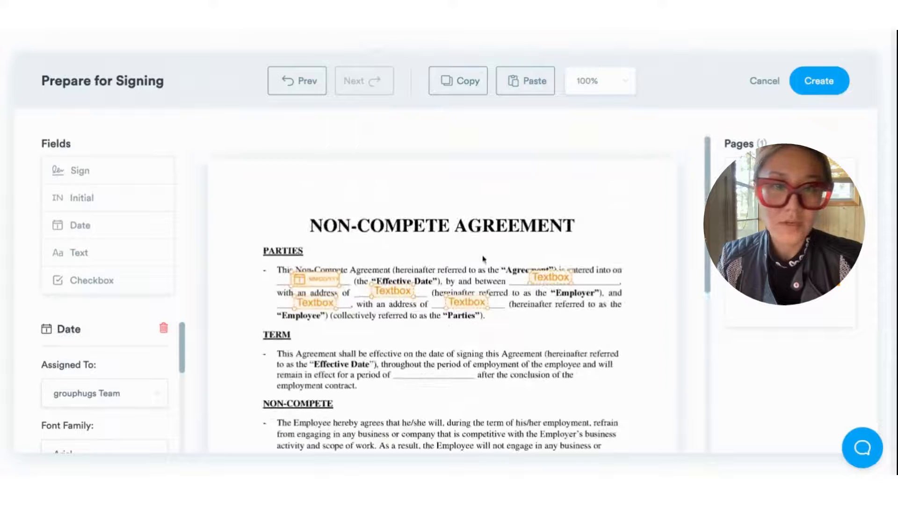
{"action": "left_click", "coordinate": [819, 90]}
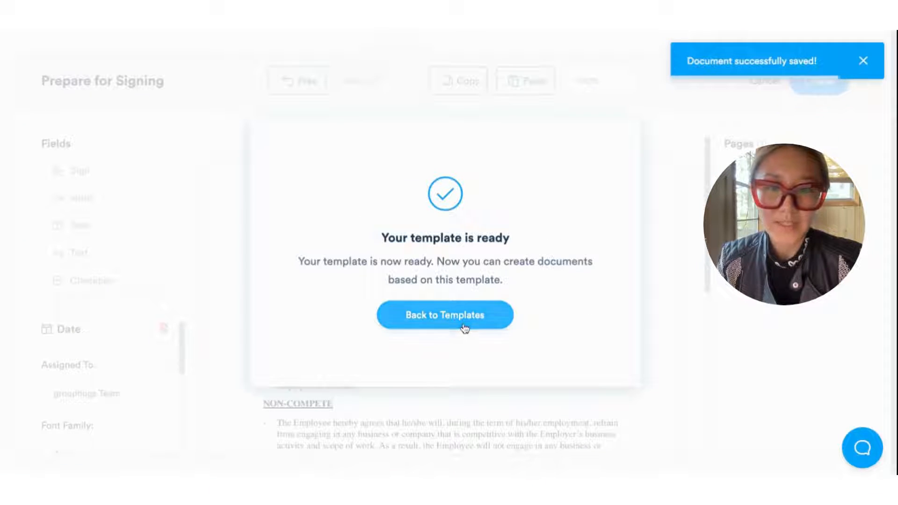
Step: Start a Me & Others signing request from NonCompete Template, prefilling the grouphugs Team signer
{"action": "left_click", "coordinate": [463, 323]}
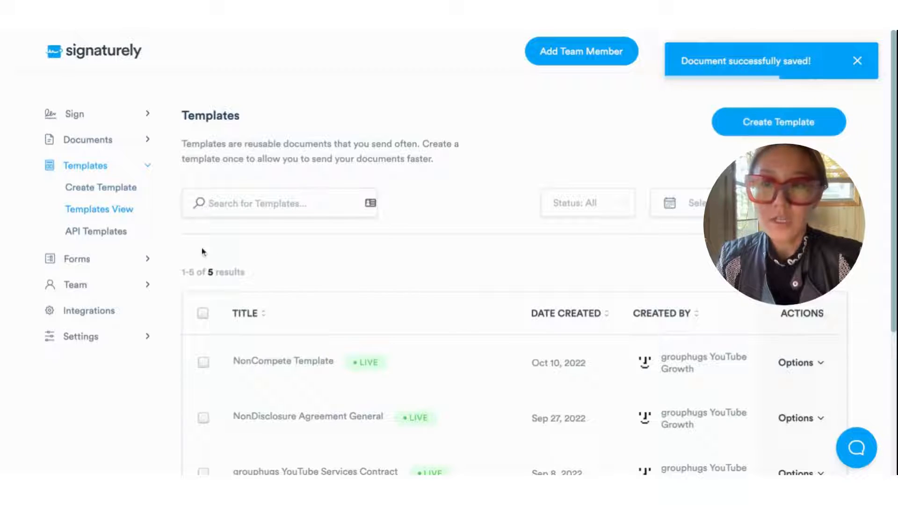
{"action": "left_click", "coordinate": [86, 118]}
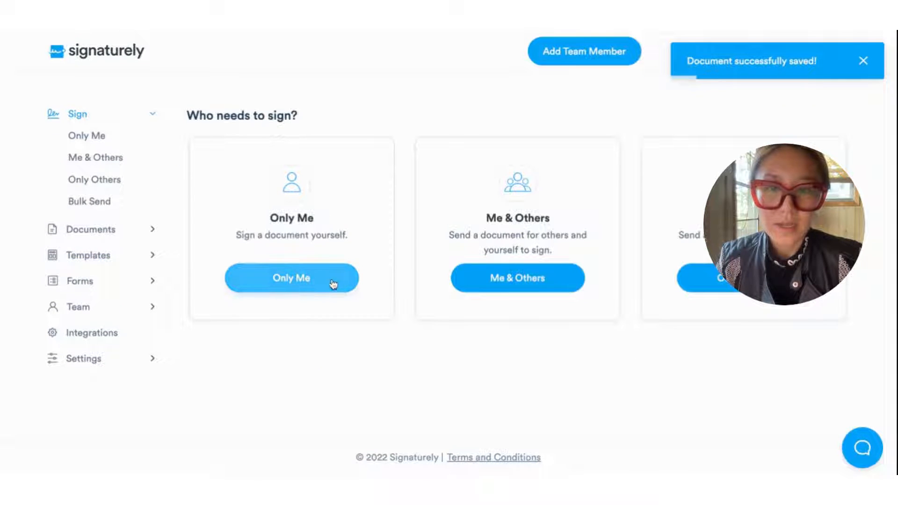
{"action": "left_click", "coordinate": [556, 282]}
{"action": "scroll", "coordinate": [543, 286], "scroll_direction": "down", "scroll_amount": 10}
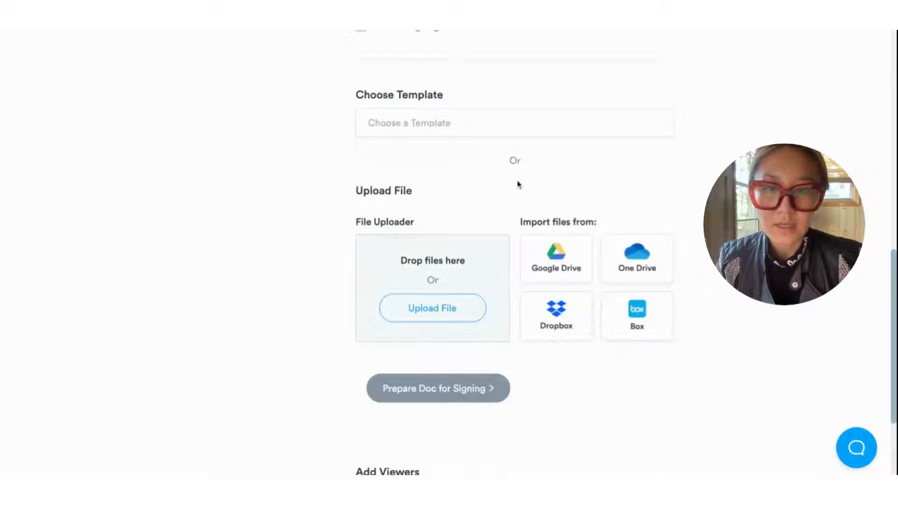
{"action": "left_click", "coordinate": [493, 126]}
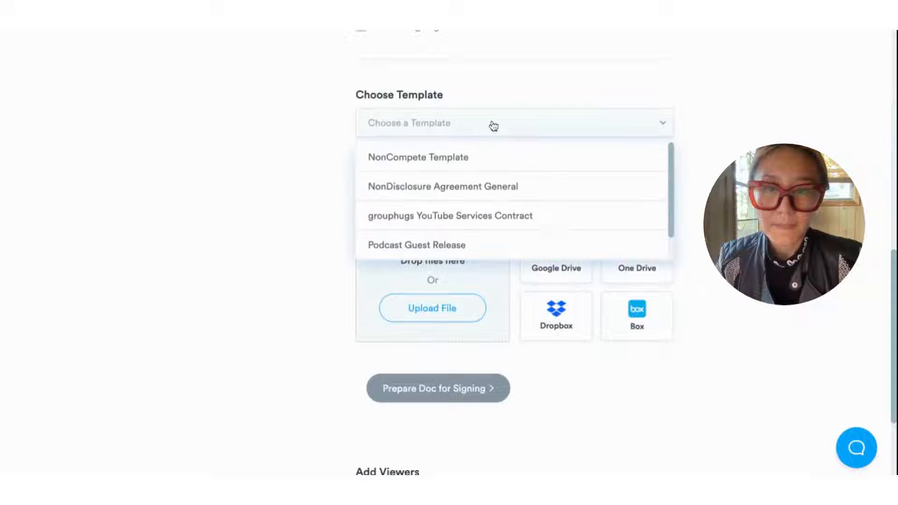
{"action": "left_click", "coordinate": [444, 159]}
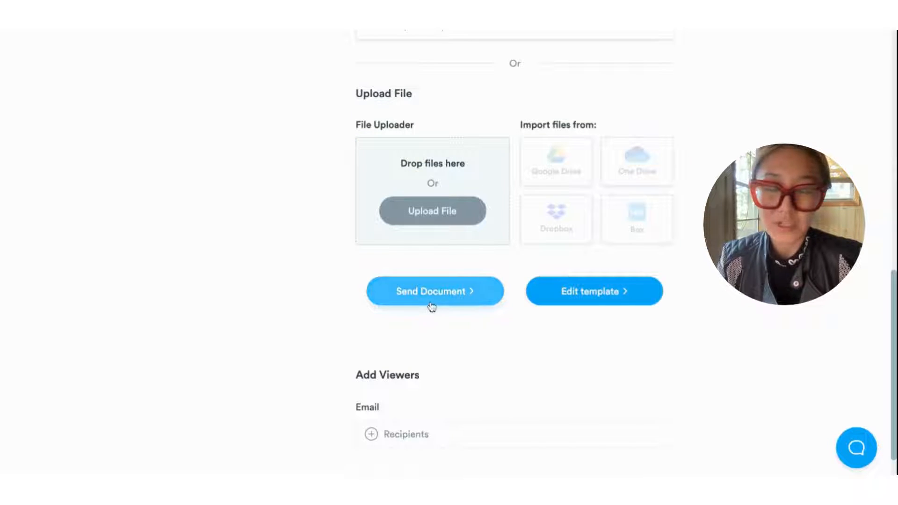
{"action": "scroll", "coordinate": [442, 296], "scroll_direction": "up", "scroll_amount": 8}
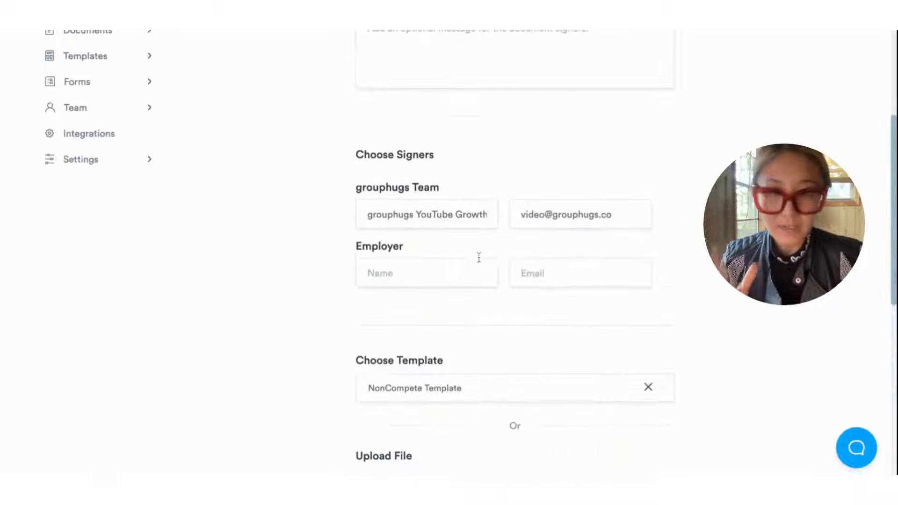
{"action": "scroll", "coordinate": [502, 206], "scroll_direction": "down", "scroll_amount": 7}
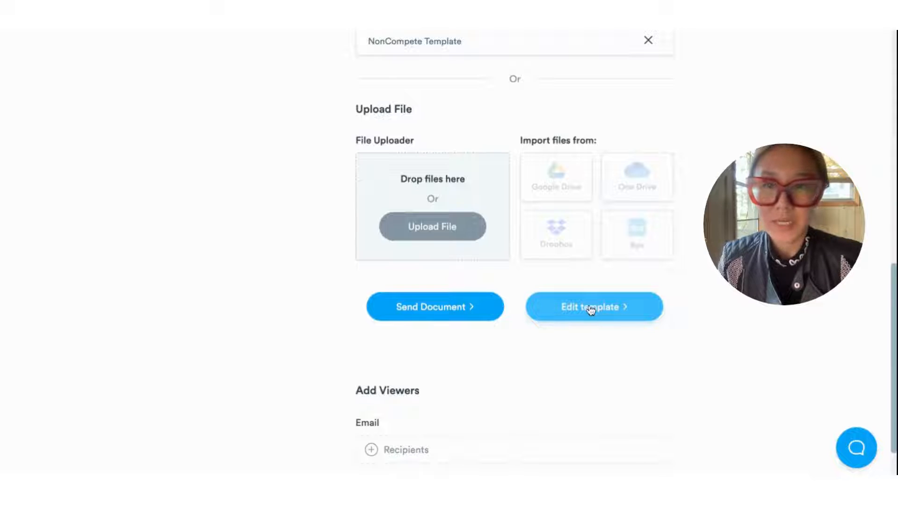
{"action": "scroll", "coordinate": [322, 265], "scroll_direction": "up", "scroll_amount": 10}
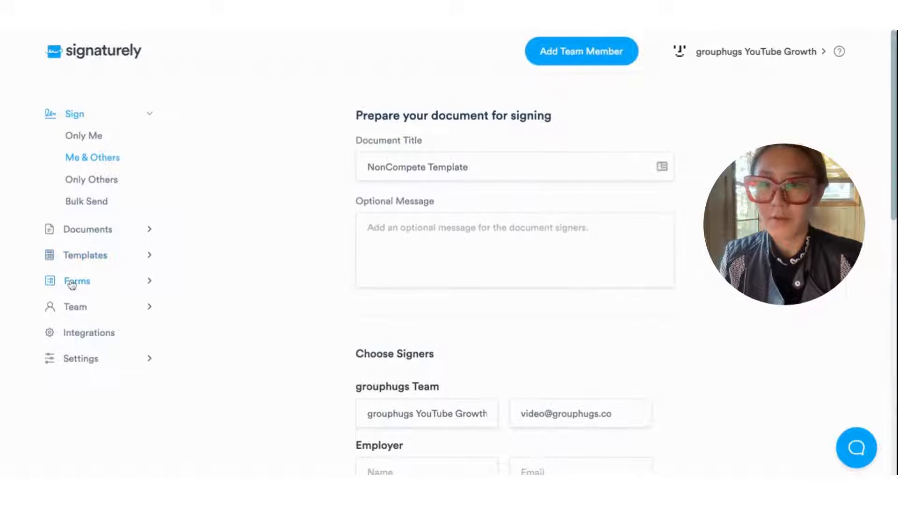
Step: Look at the Forms section and the Create New Form page's Upload File option
{"action": "left_click", "coordinate": [73, 281]}
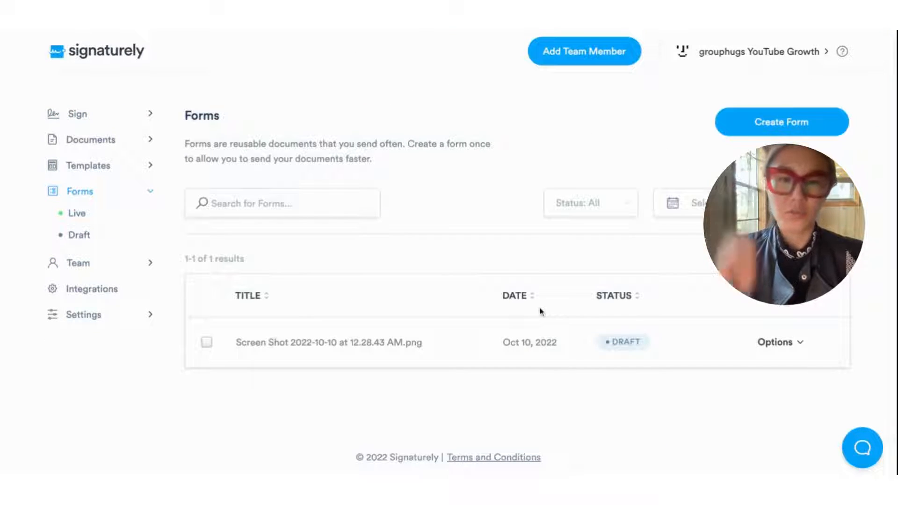
{"action": "left_click", "coordinate": [768, 132]}
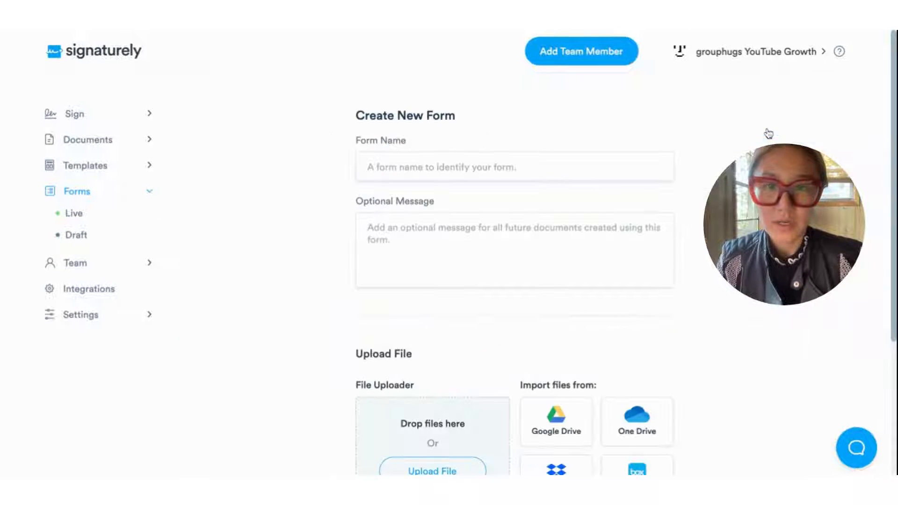
{"action": "scroll", "coordinate": [477, 204], "scroll_direction": "down", "scroll_amount": 3}
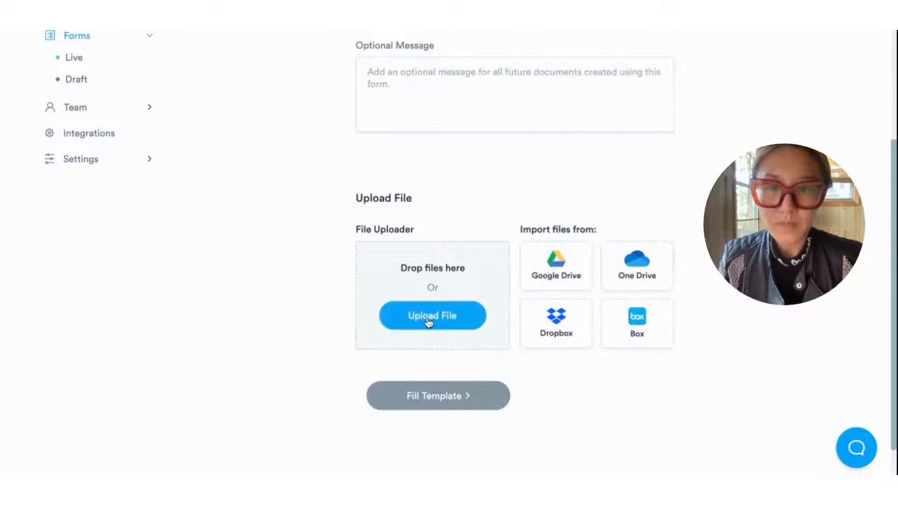
{"action": "left_click", "coordinate": [431, 322]}
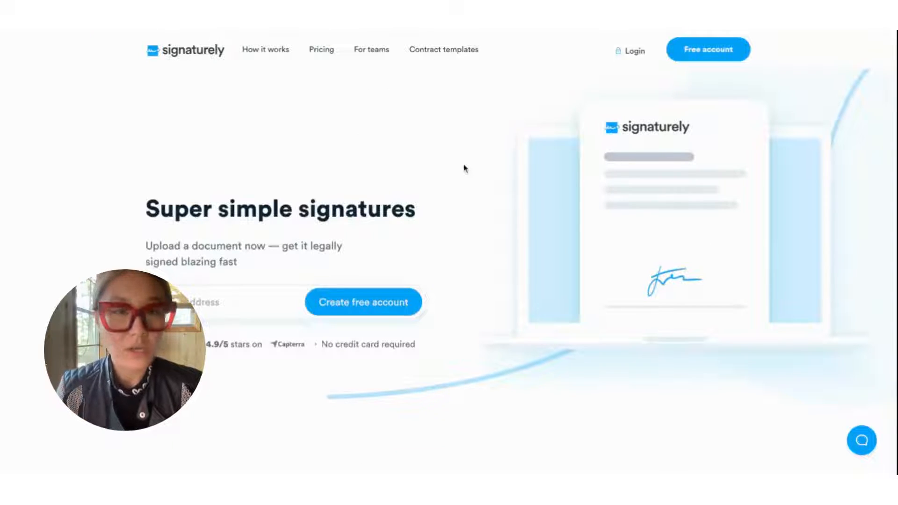
Step: Open the help chat, then go to the Contact Us page from the footer link
{"action": "left_click", "coordinate": [870, 442]}
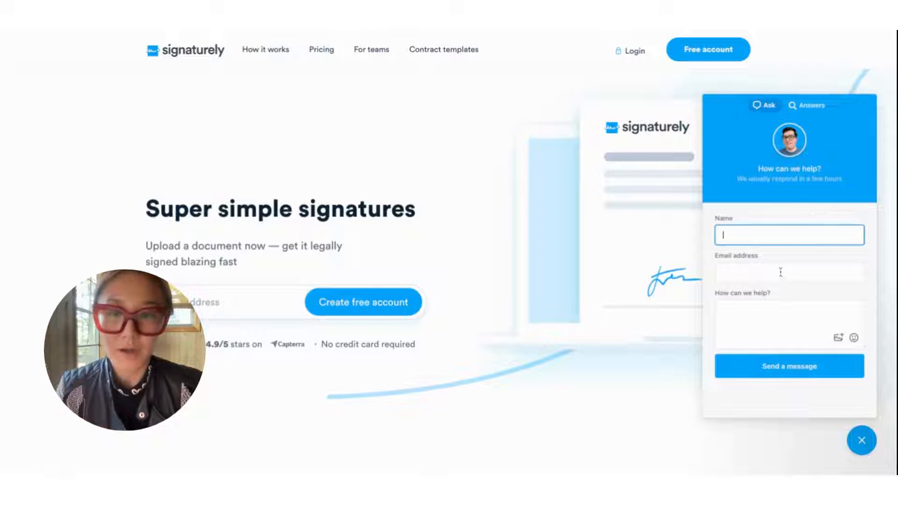
{"action": "left_click", "coordinate": [453, 407]}
{"action": "scroll", "coordinate": [468, 398], "scroll_direction": "down", "scroll_amount": 15}
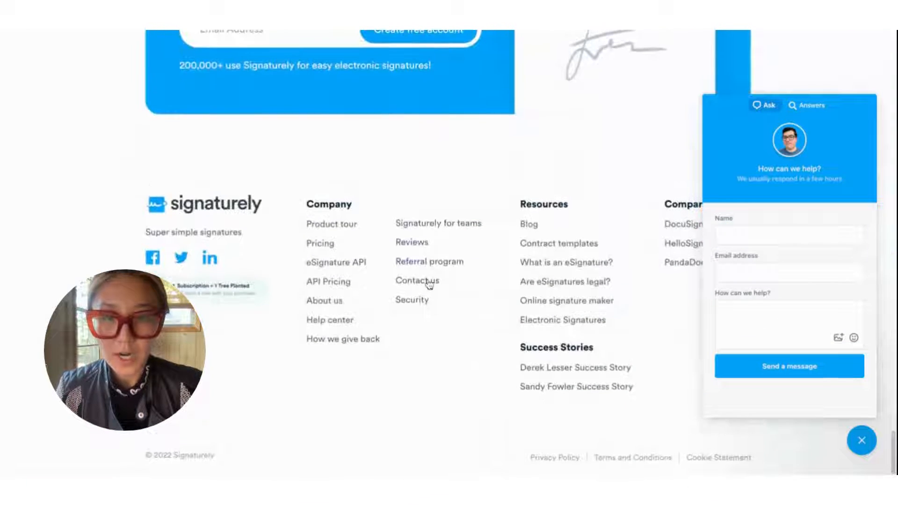
{"action": "left_click", "coordinate": [423, 282]}
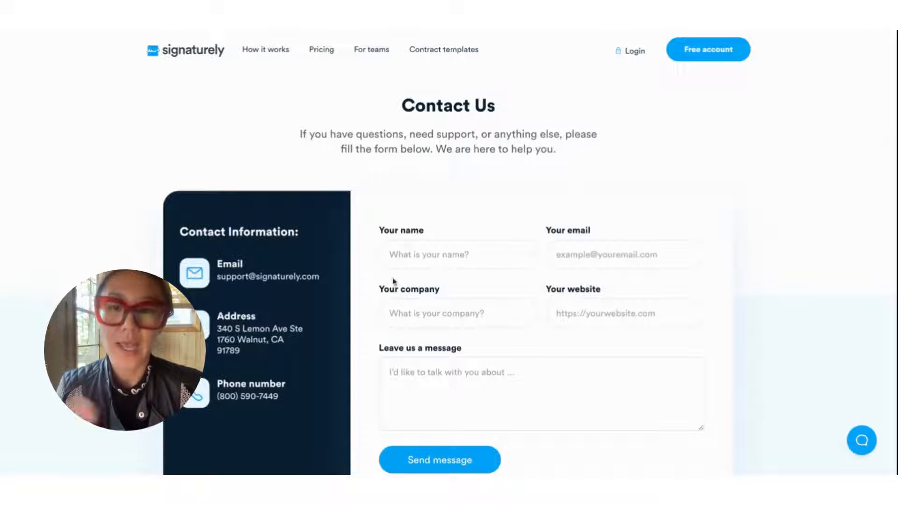